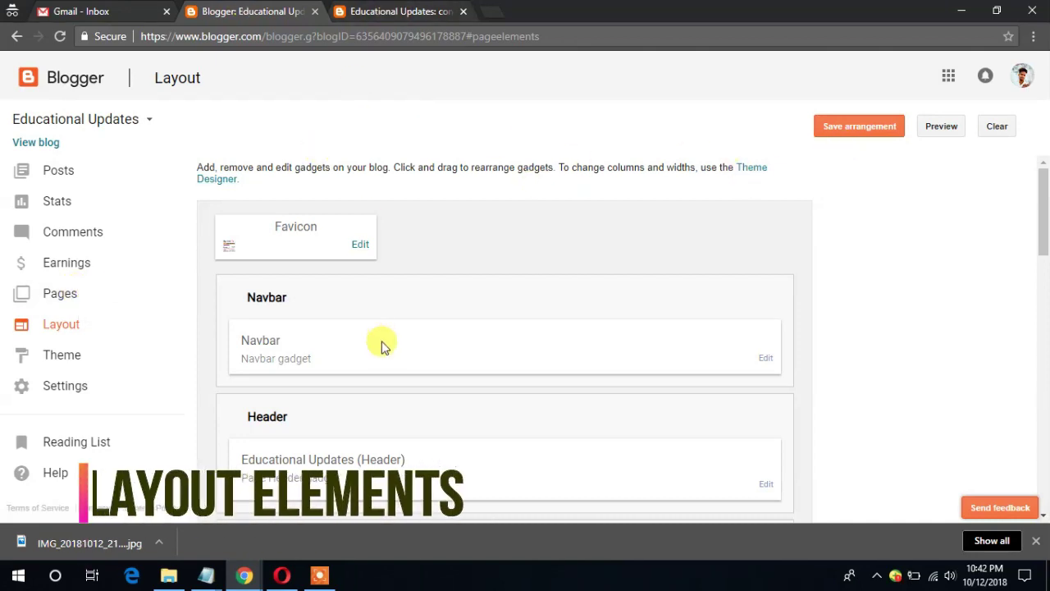
- Compare the header, pages and sidebar gadgets in the blog layout with the live contact page
left_click_drag(1040, 245, 1035, 324)
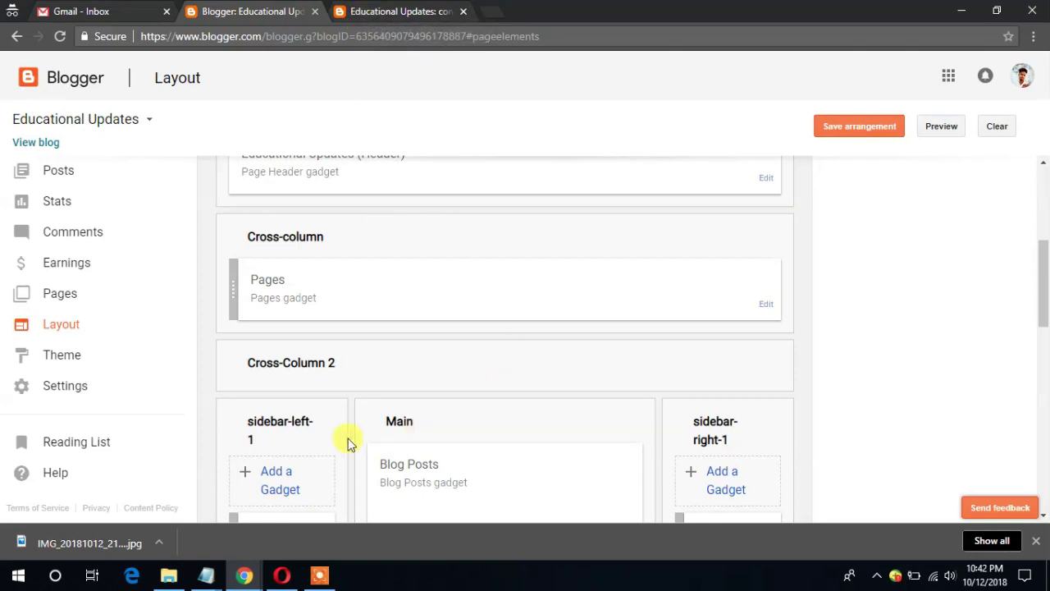
left_click(399, 10)
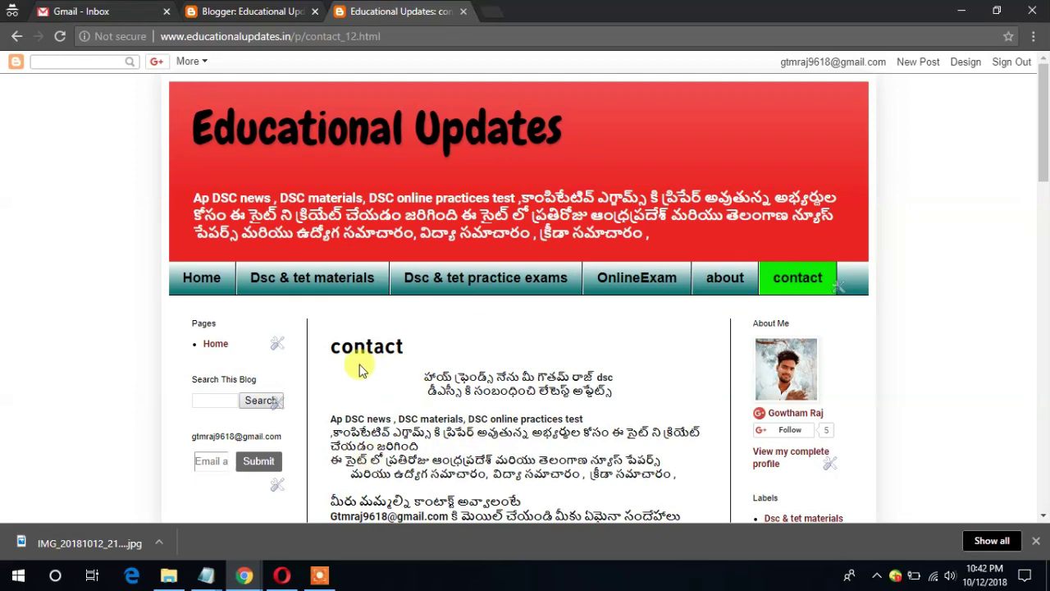
left_click(239, 6)
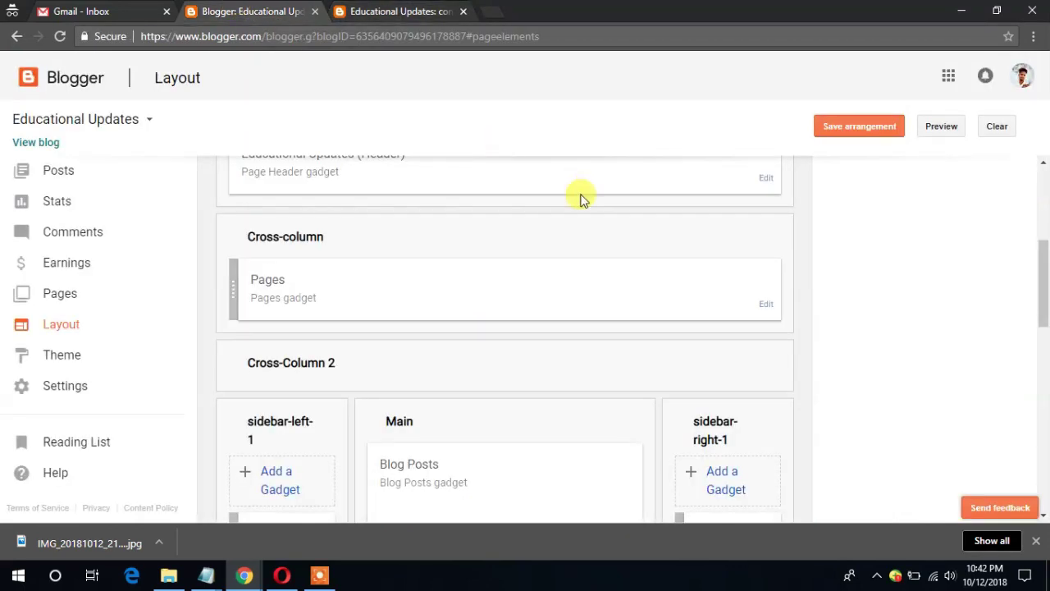
left_click(394, 10)
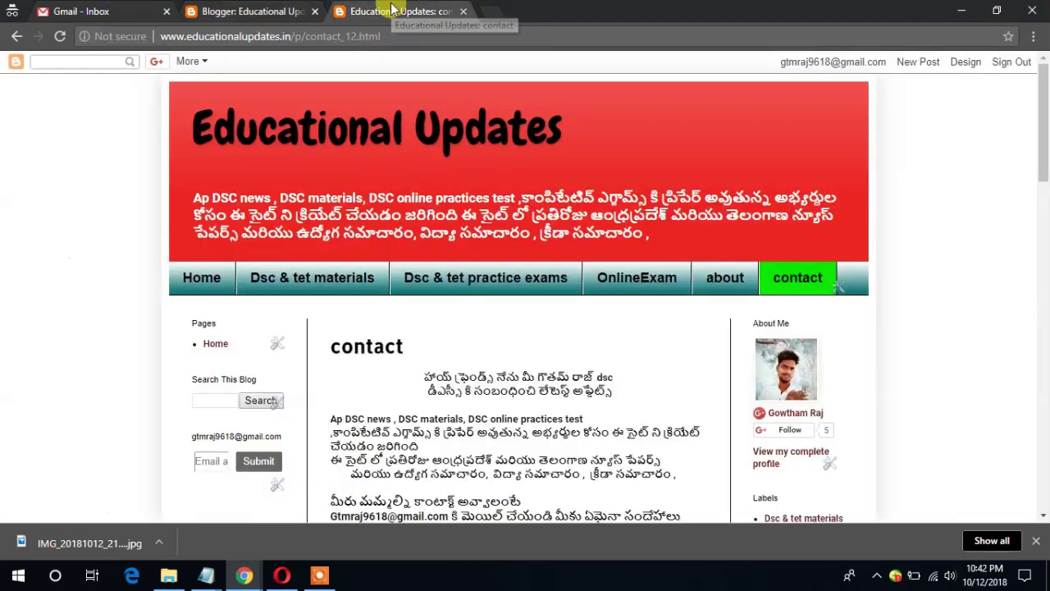
left_click(281, 7)
left_click_drag(1044, 292, 1044, 364)
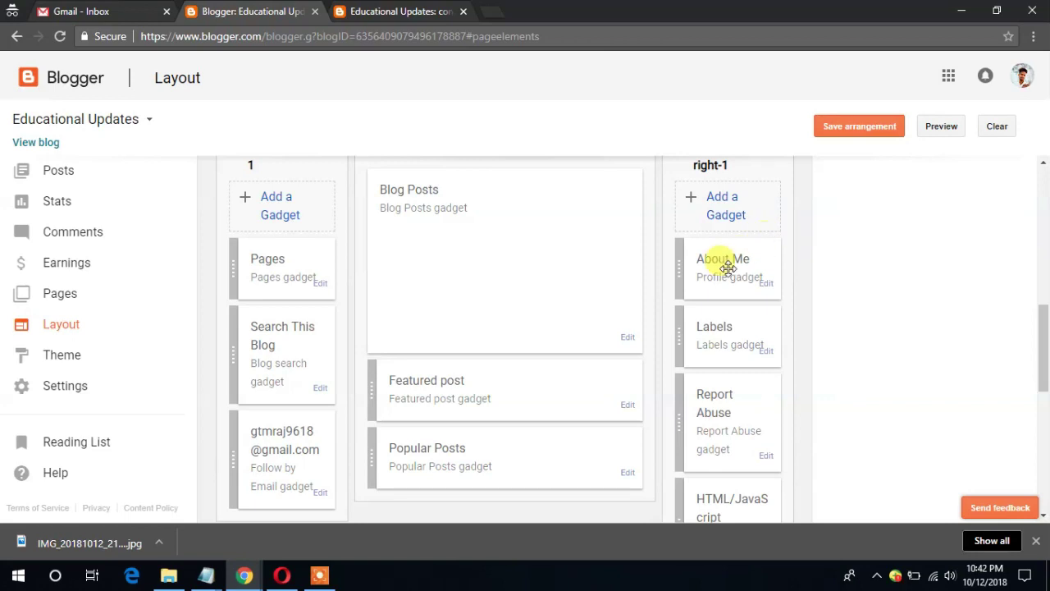
left_click(411, 12)
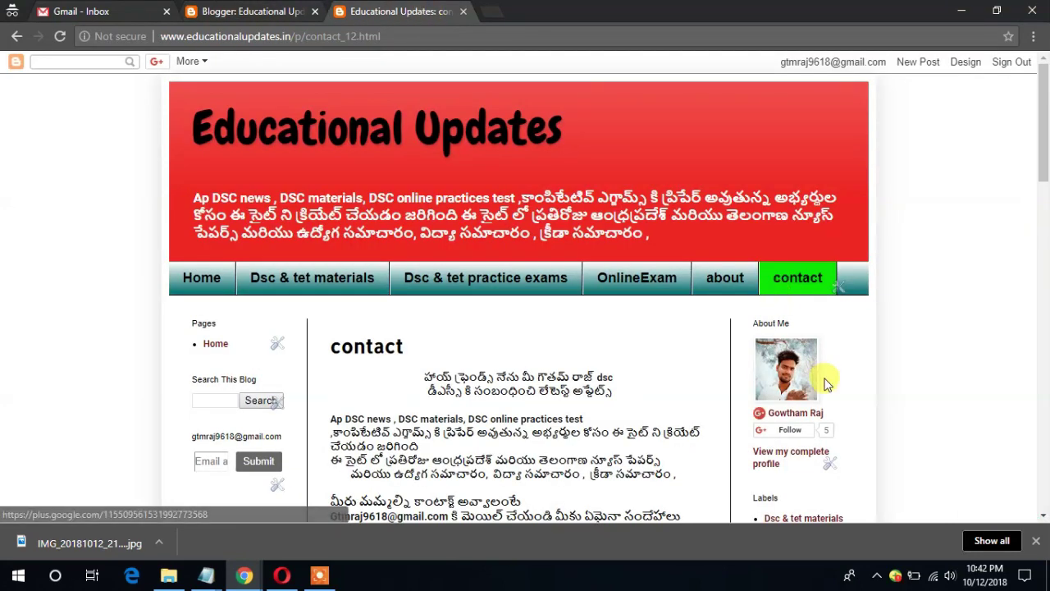
left_click_drag(1044, 159, 1045, 268)
- Remove the Report Abuse gadget from the sidebar-right-1 section of the blog layout
left_click(239, 8)
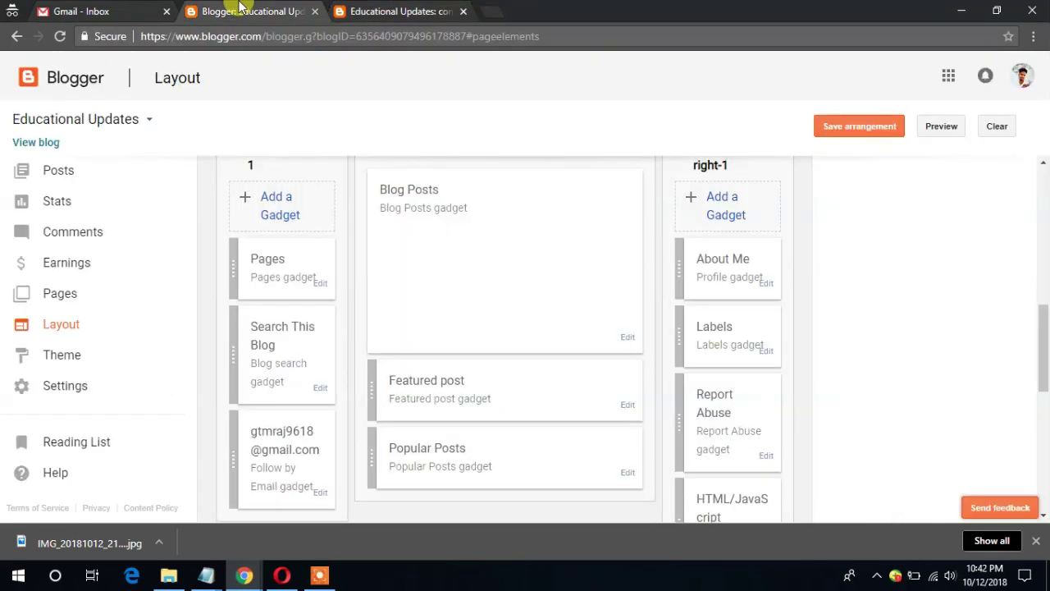
left_click_drag(1043, 317, 1043, 352)
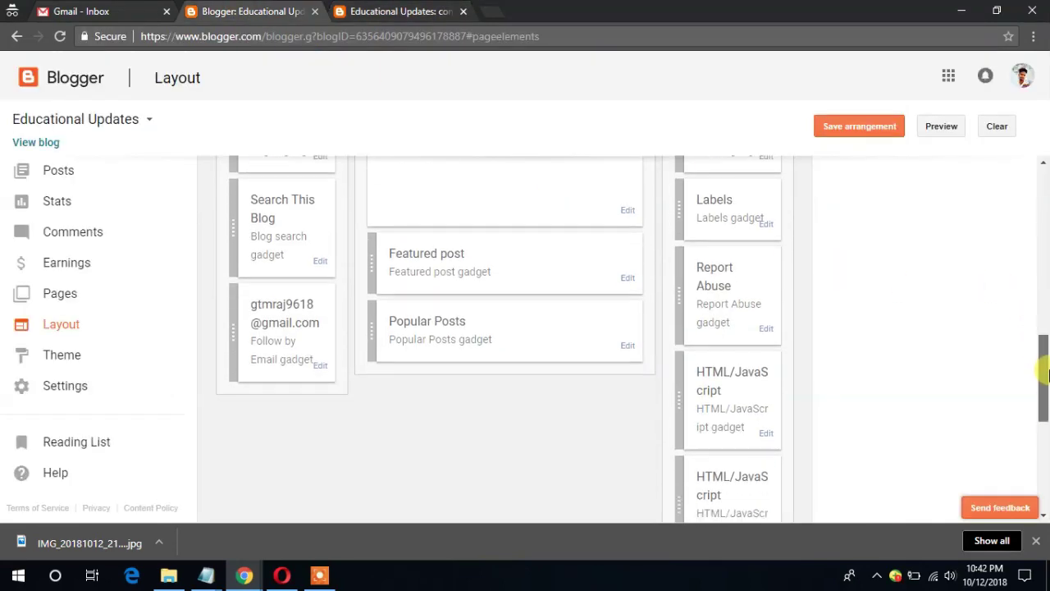
left_click(765, 329)
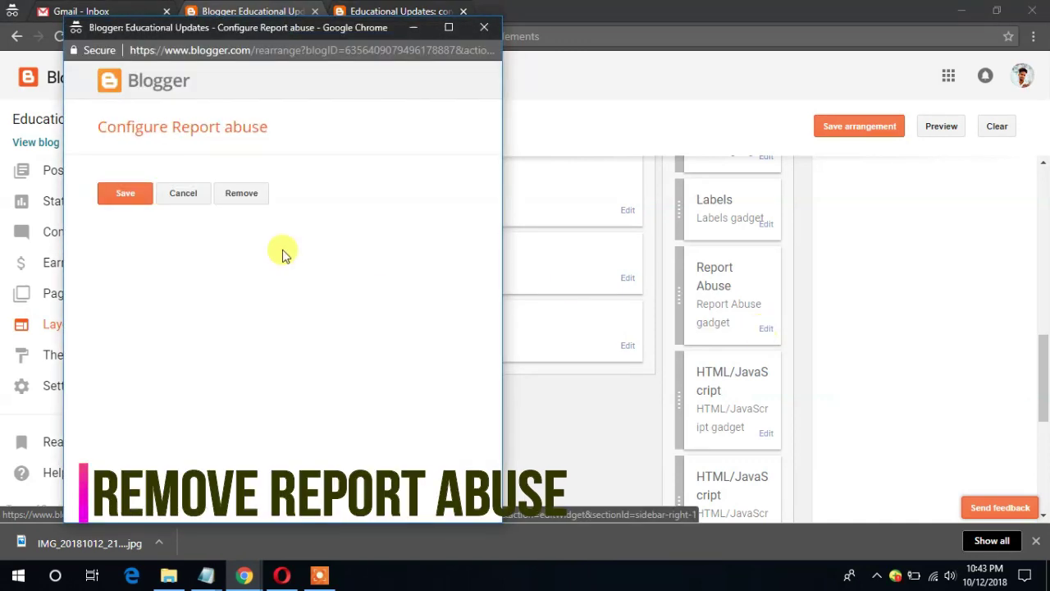
left_click(241, 202)
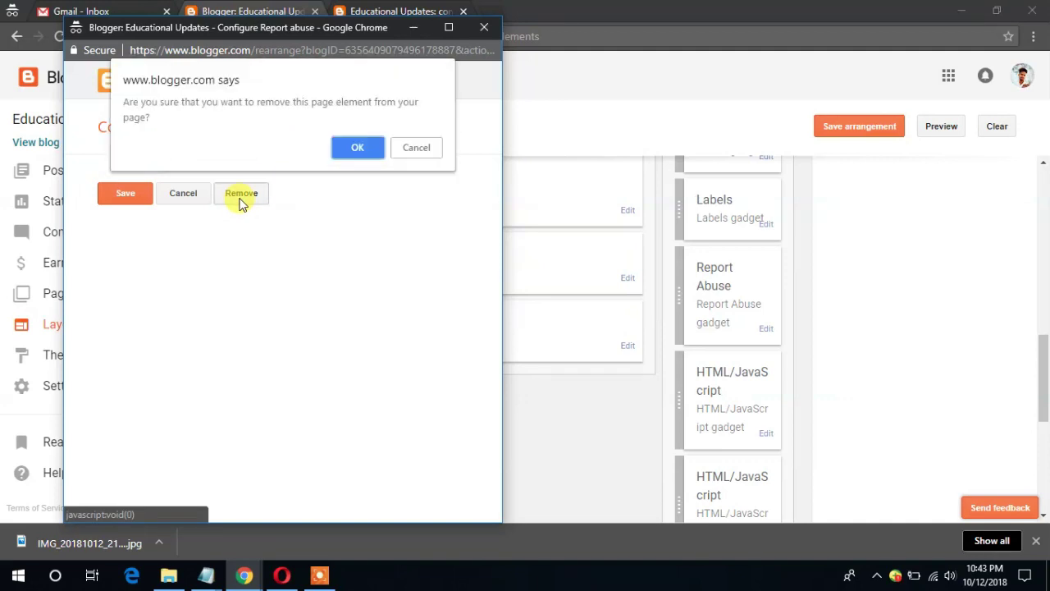
left_click(354, 149)
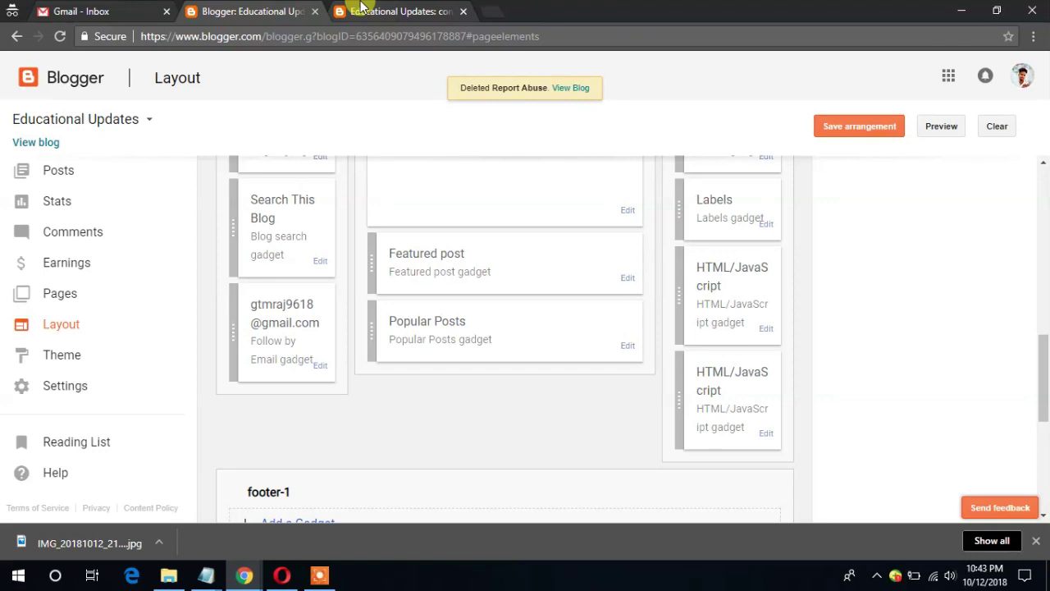
- Reload the live contact page and compare its footer area with the footer sections in the layout
left_click(361, 10)
left_click(63, 36)
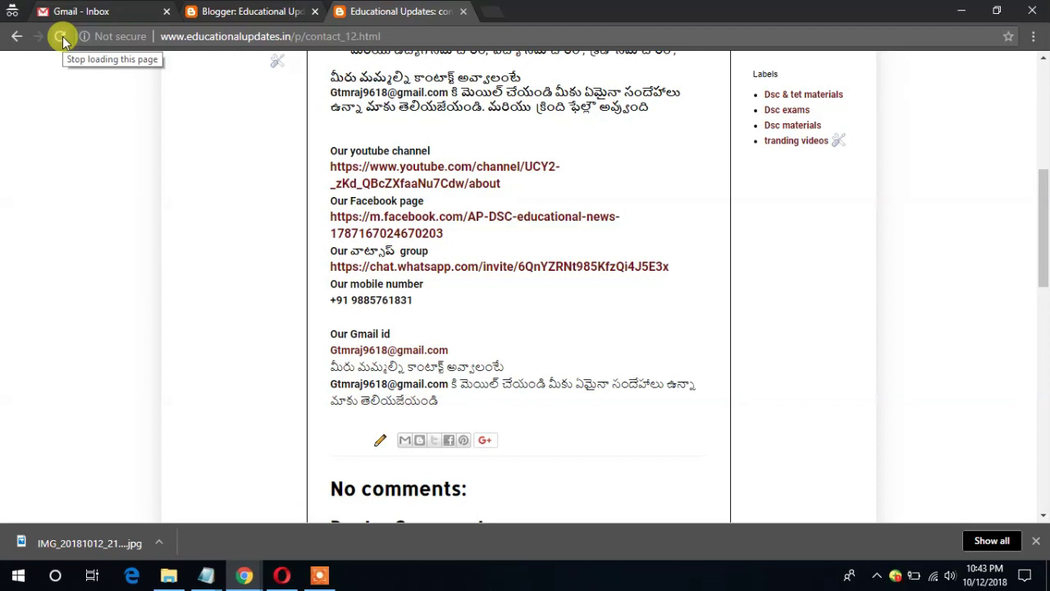
key("ctrl+shift+Tab")
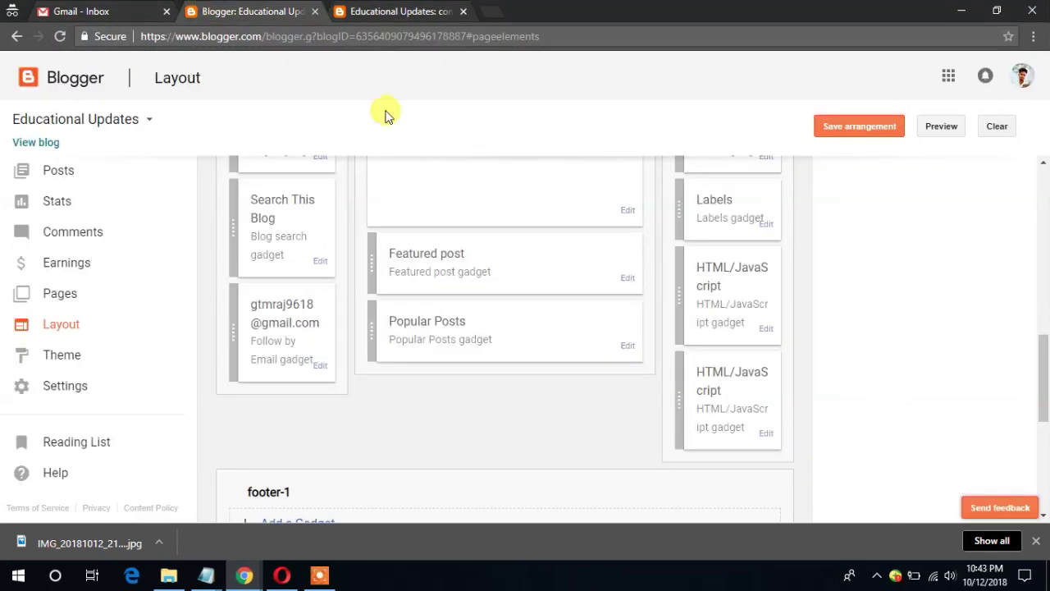
left_click_drag(1044, 351, 1046, 421)
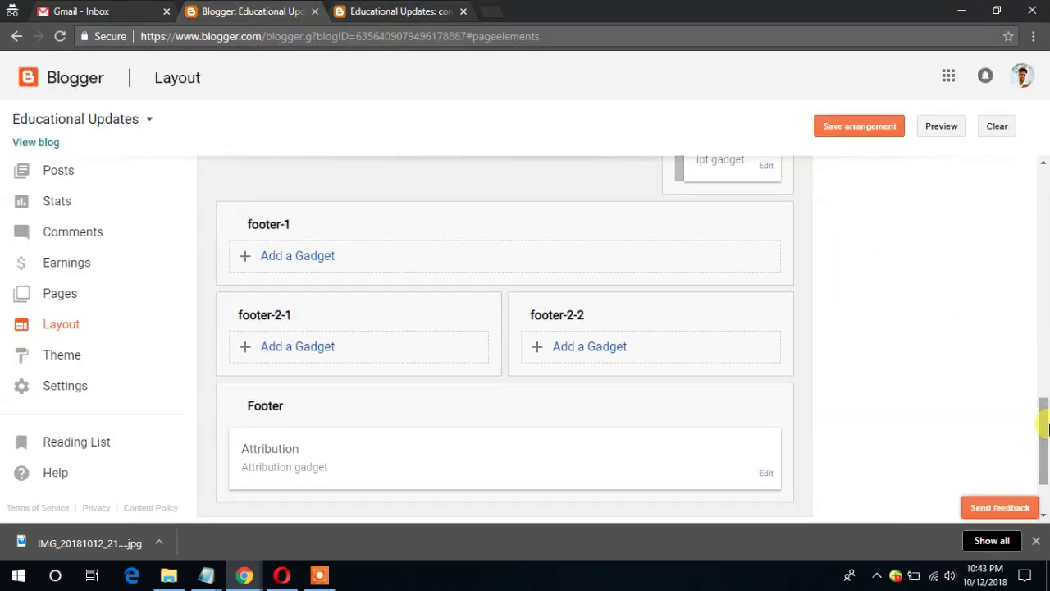
key("ctrl+Tab")
left_click_drag(1044, 217, 1042, 529)
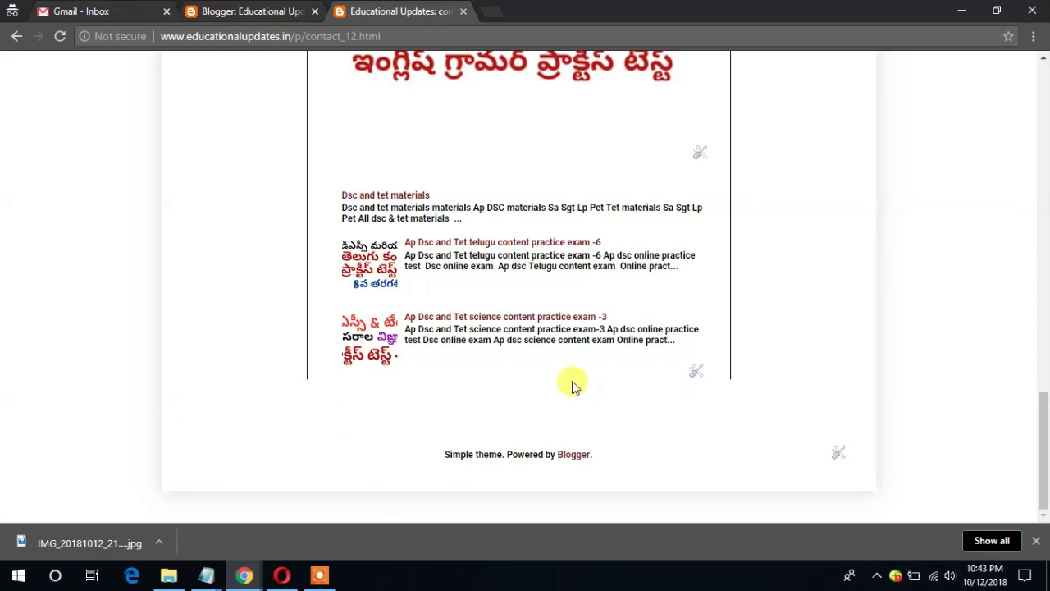
left_click(215, 14)
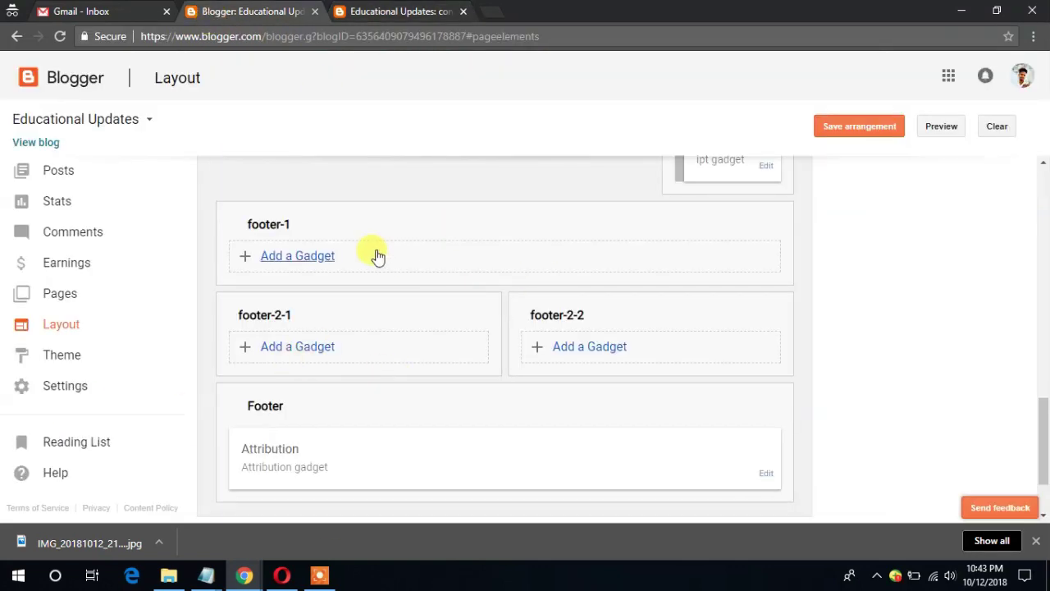
- Review the gadgets available for the footer-1 section and close the list without adding any
left_click(279, 256)
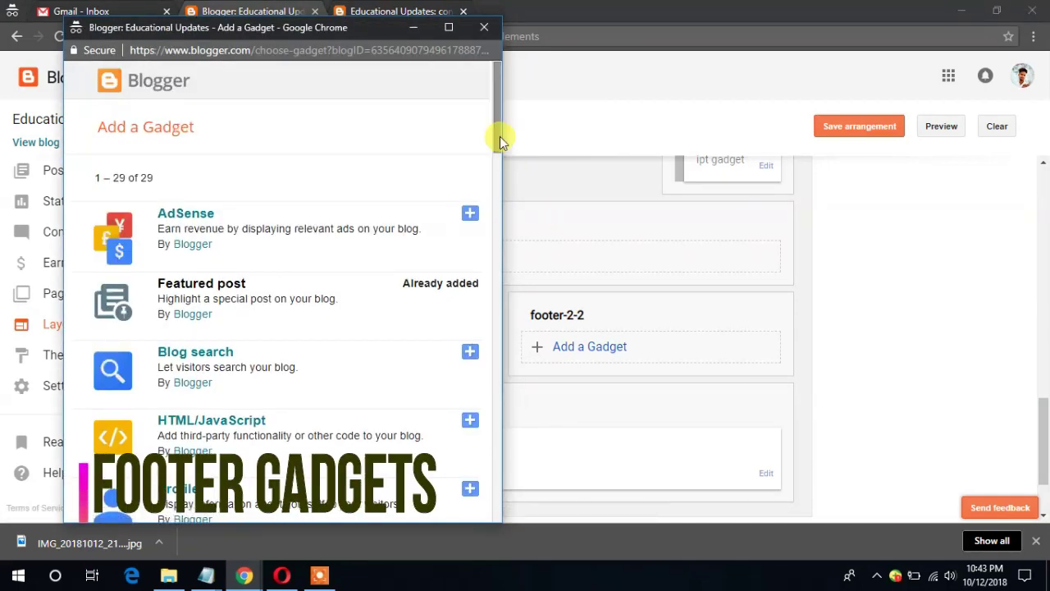
left_click_drag(498, 141, 500, 214)
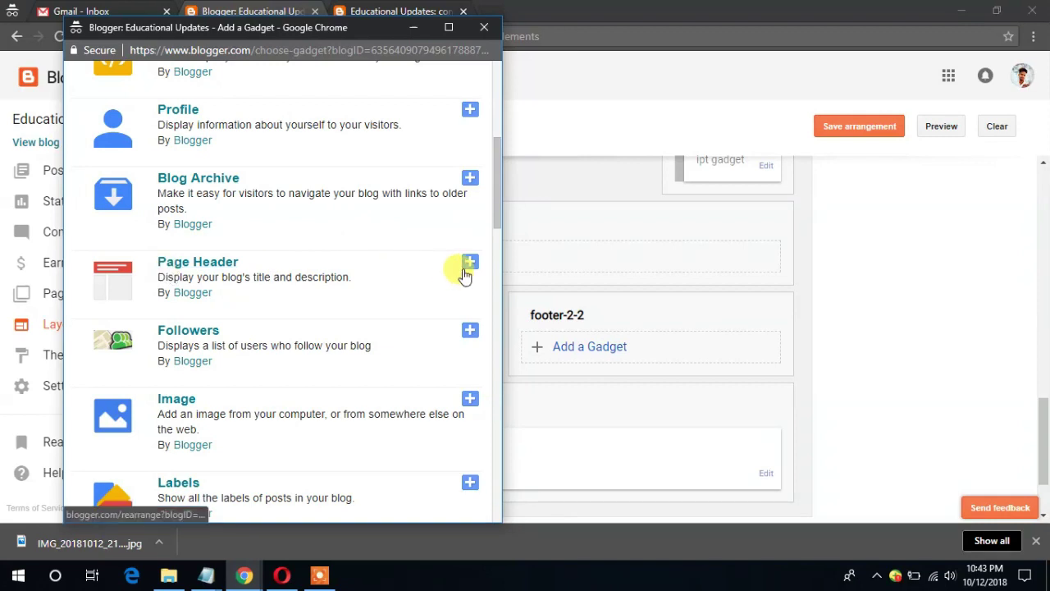
left_click_drag(494, 212, 499, 284)
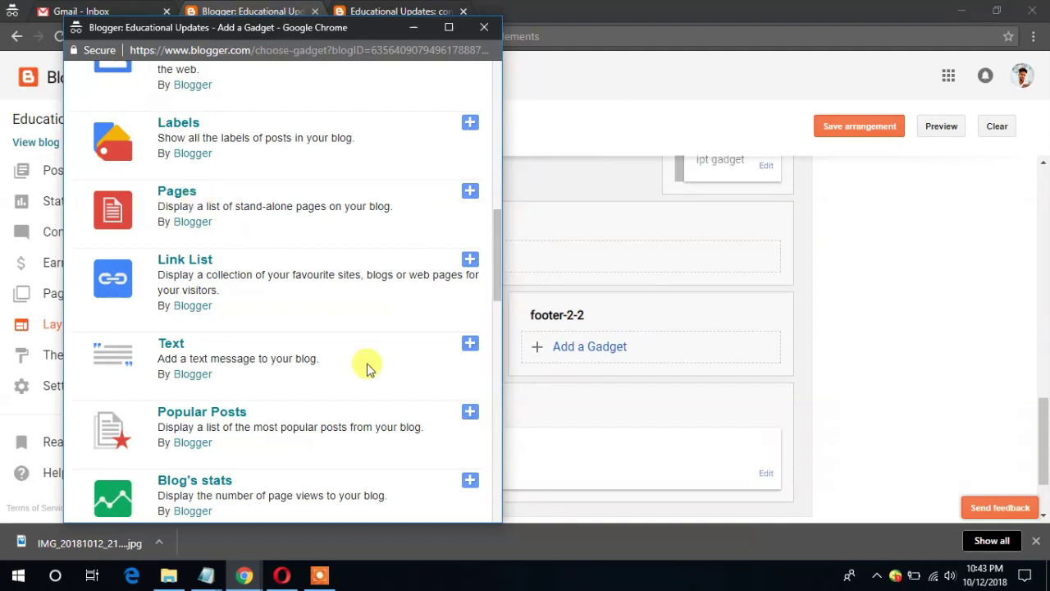
left_click_drag(498, 288, 496, 384)
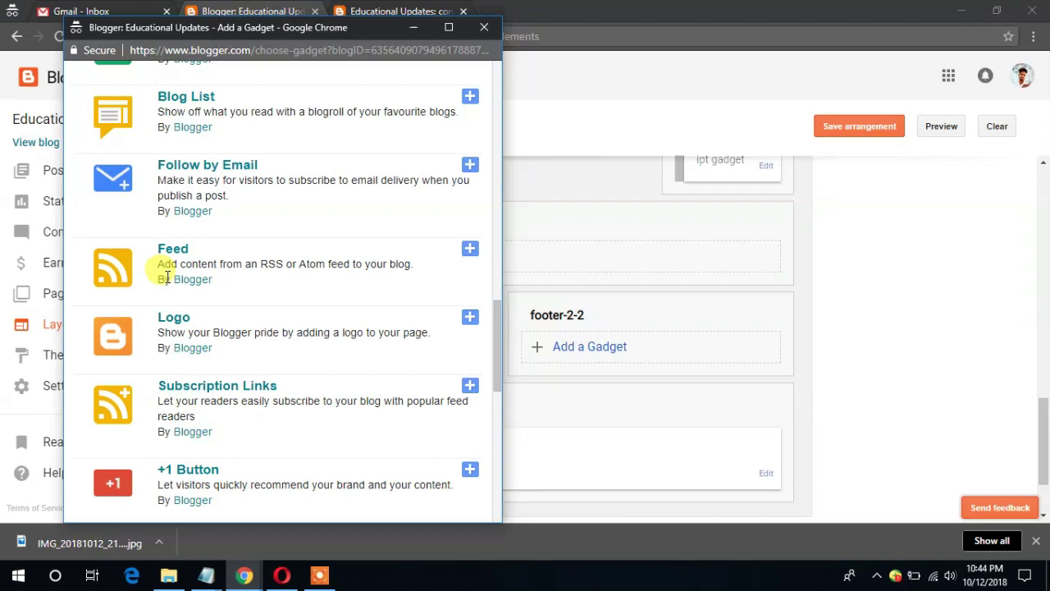
left_click(504, 361)
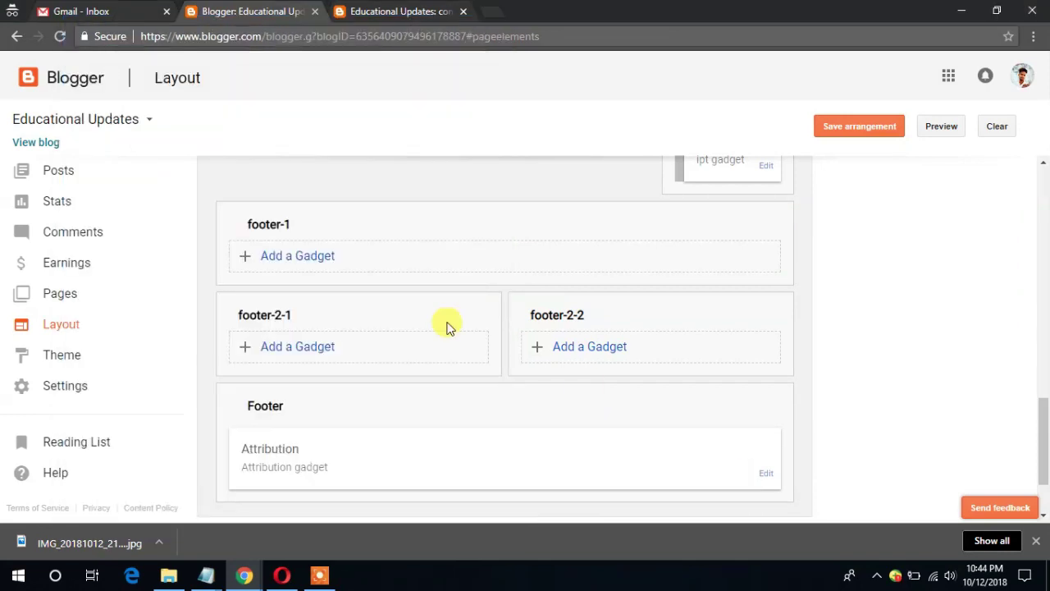
- Add a Pages gadget to the footer-1 section showing the Home, contact and about pages
left_click(270, 260)
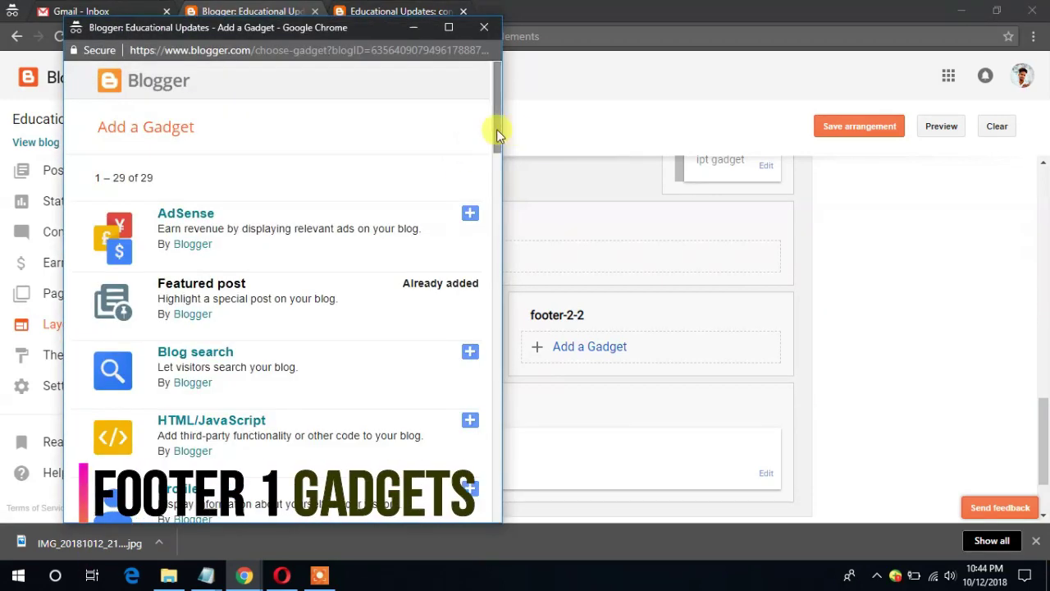
left_click_drag(497, 128, 506, 289)
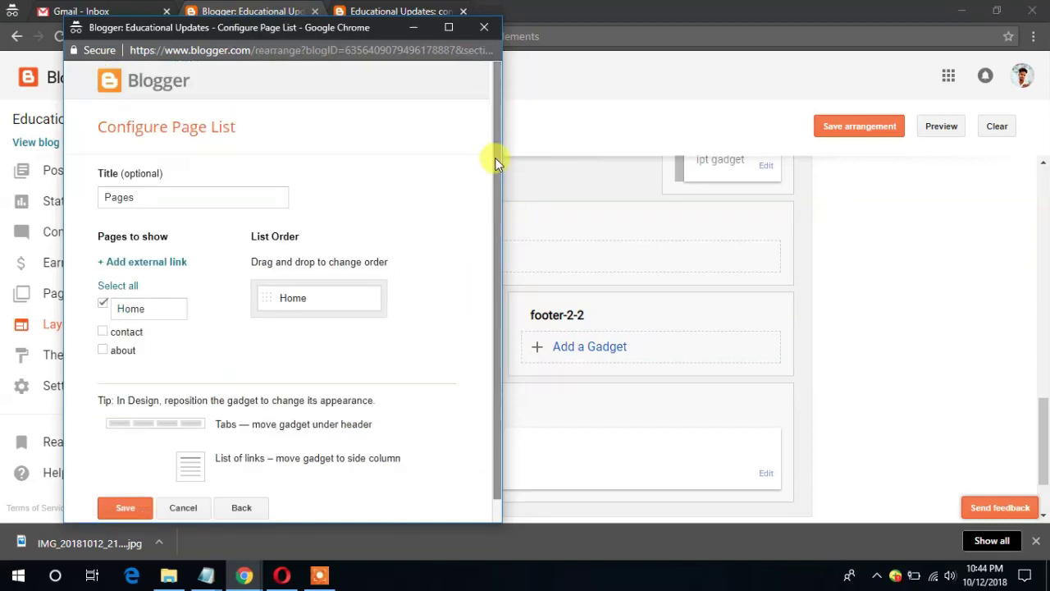
scroll(498, 197, "down", 1)
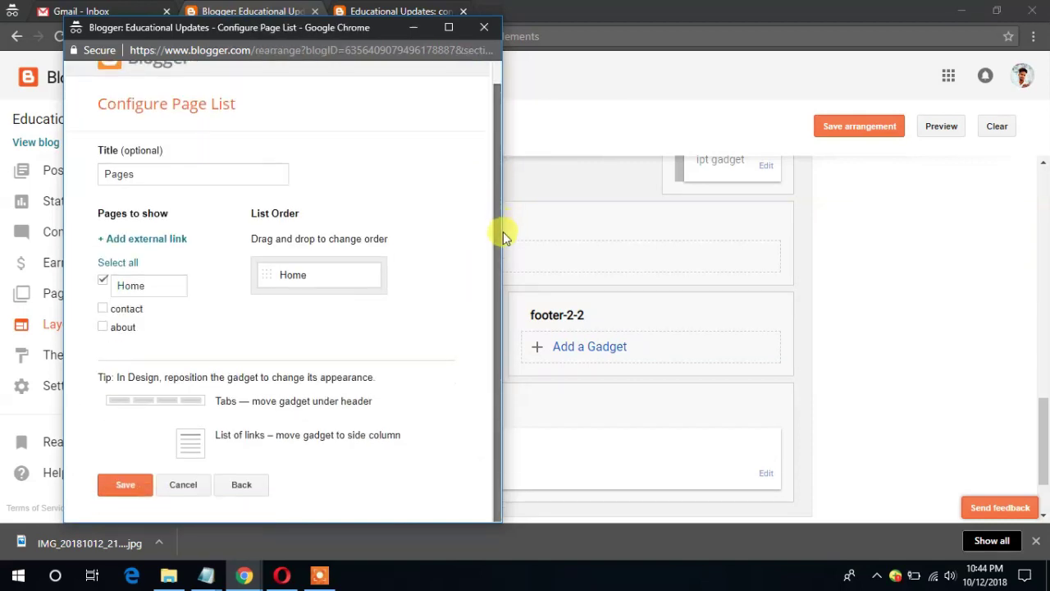
left_click(103, 309)
left_click(103, 328)
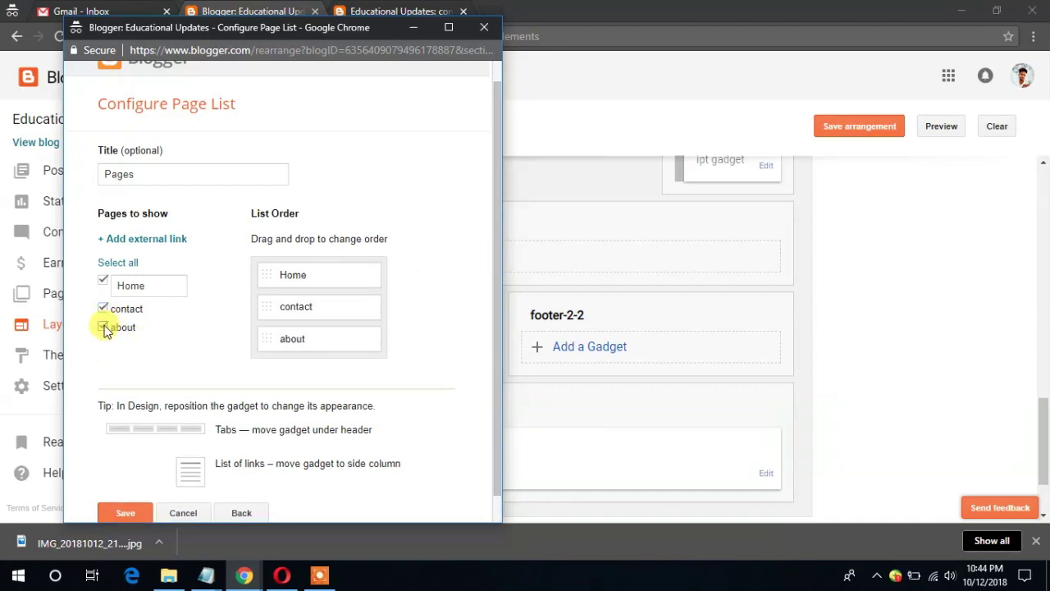
left_click(141, 512)
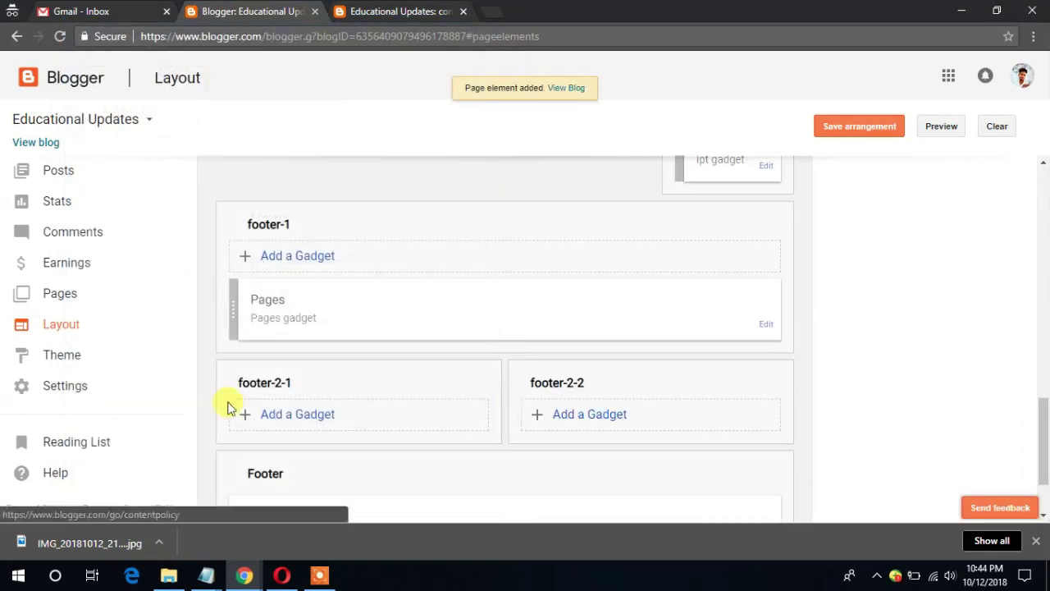
- Reload the live contact page to check the page list in its footer
left_click_drag(1044, 447, 1044, 457)
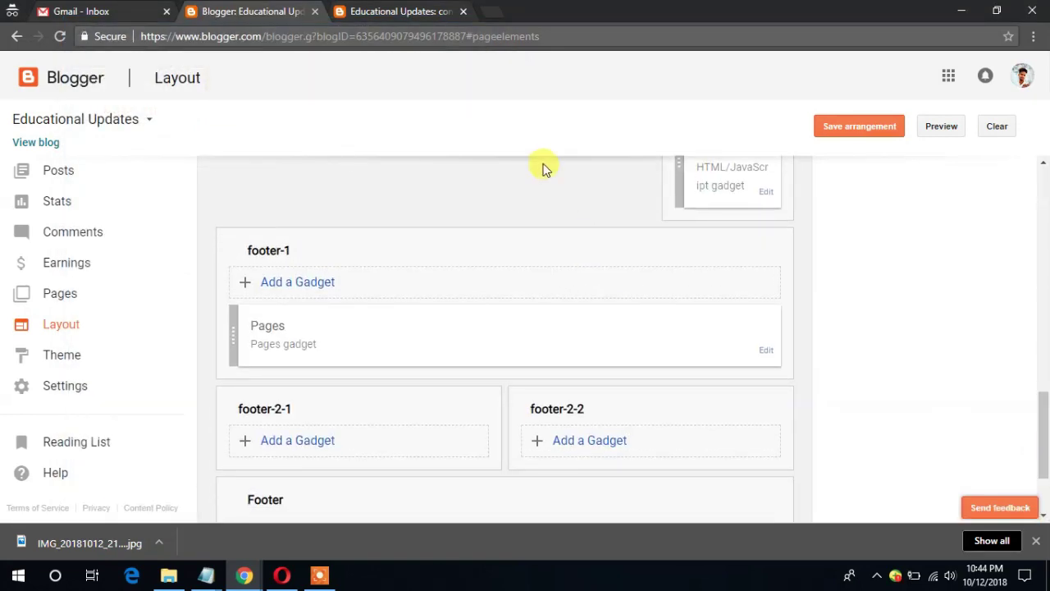
left_click(394, 11)
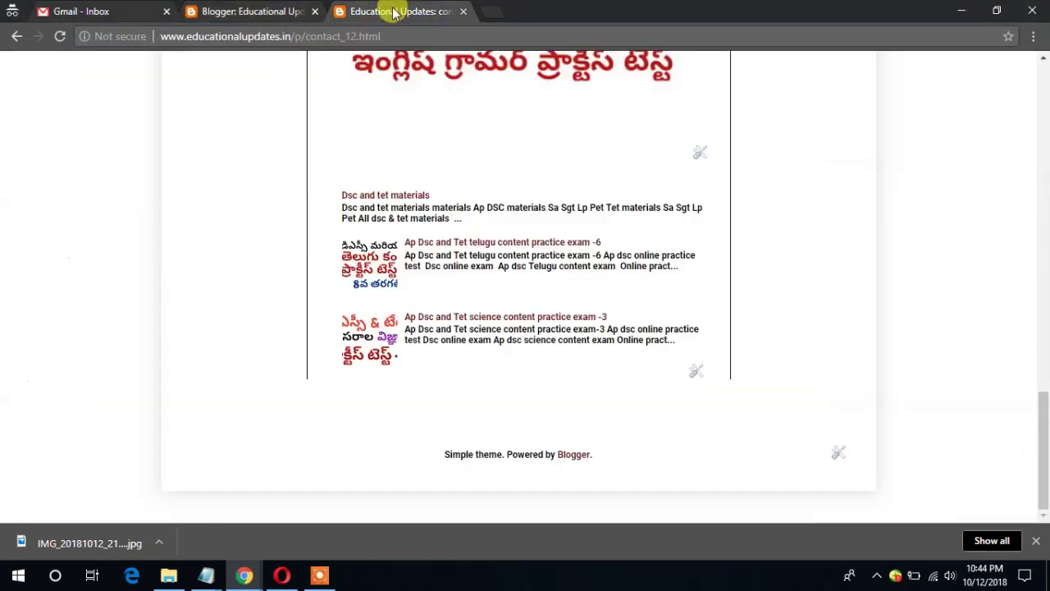
left_click(61, 36)
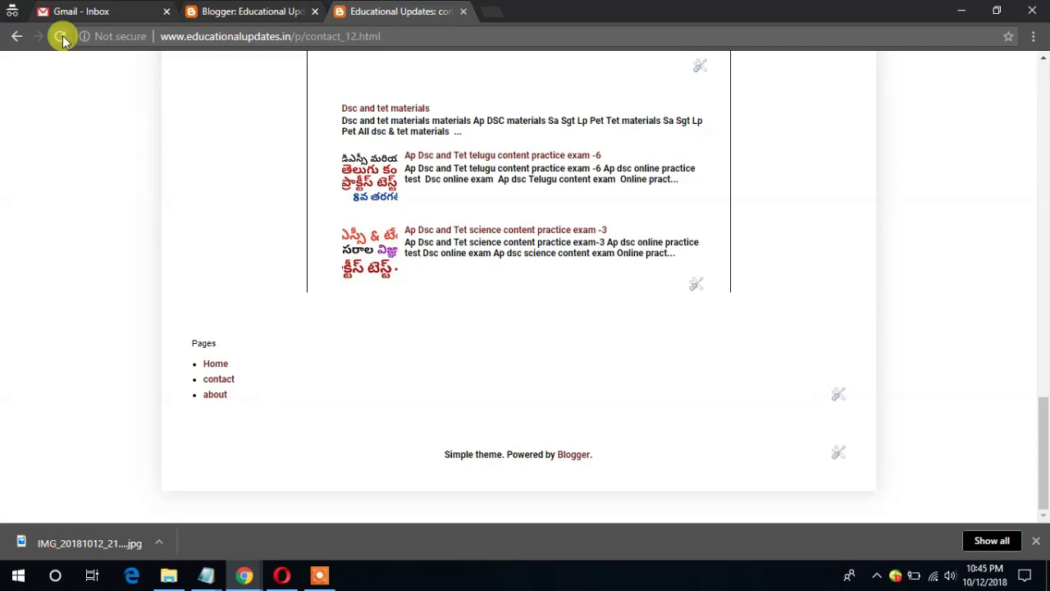
- Add a Google+ Badge gadget with its default settings to the footer-2-1 section and reload the live contact page
left_click(234, 11)
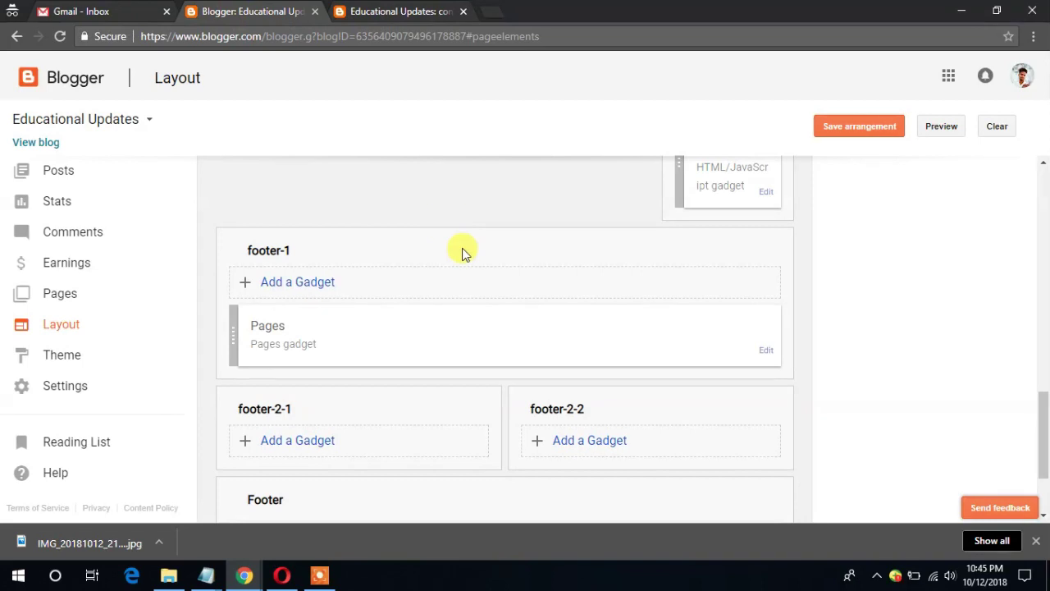
left_click(303, 440)
scroll(334, 340, "down", 10)
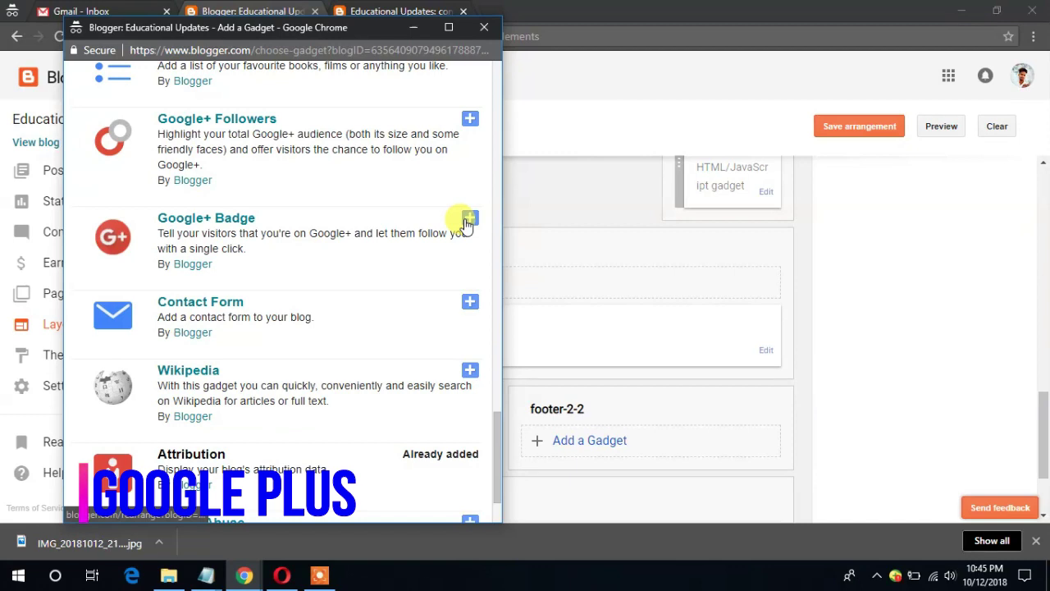
left_click(465, 221)
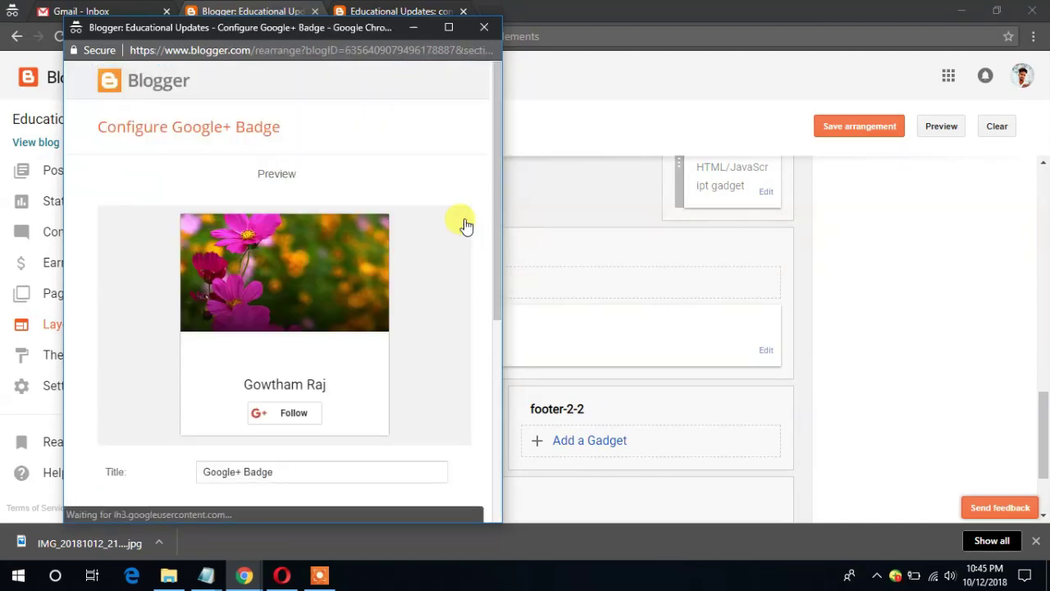
left_click_drag(496, 273, 492, 485)
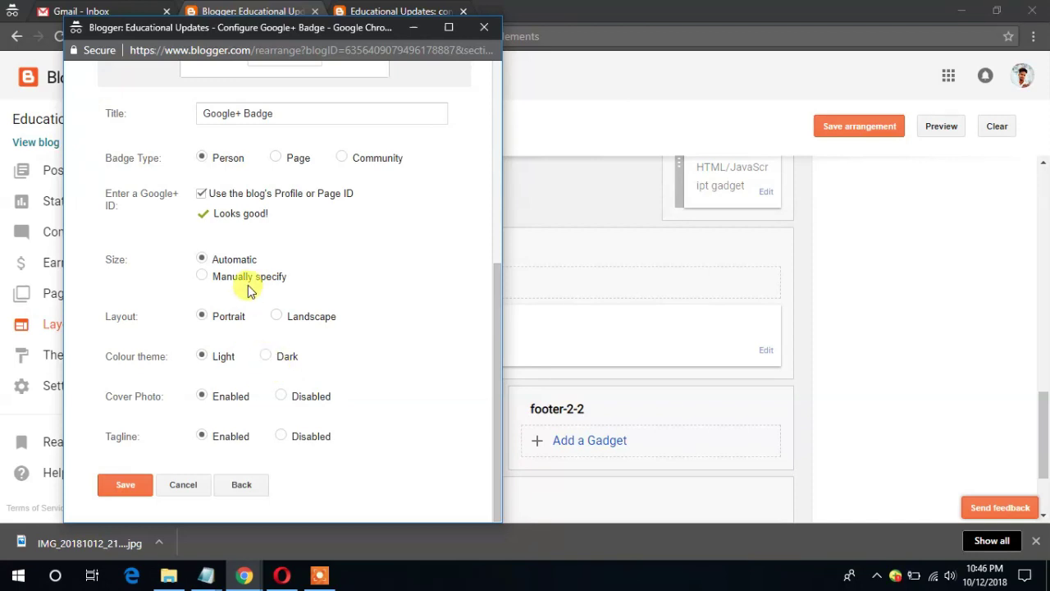
left_click(112, 486)
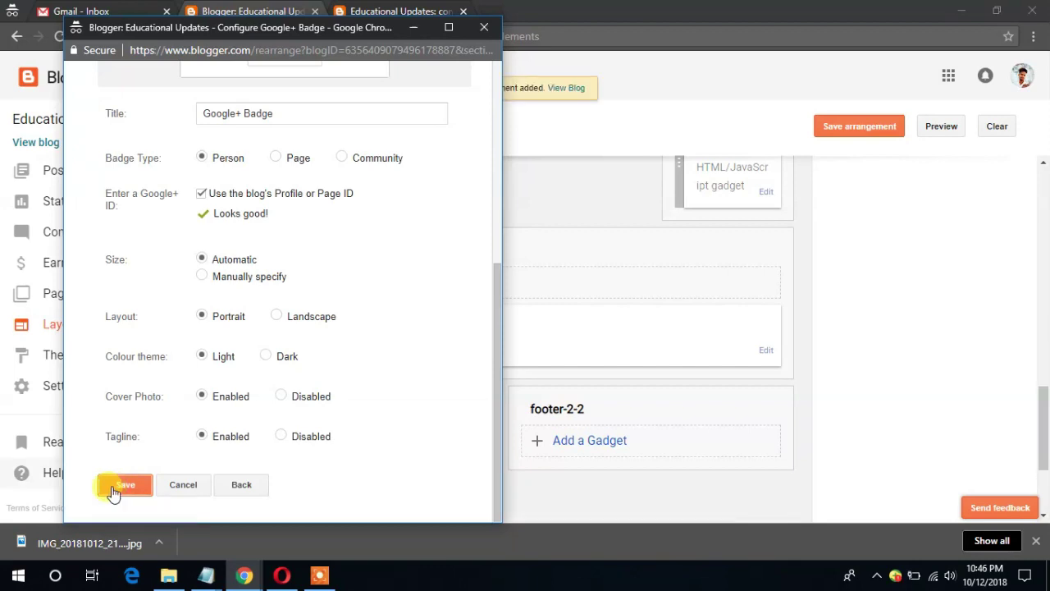
left_click(400, 12)
left_click(58, 35)
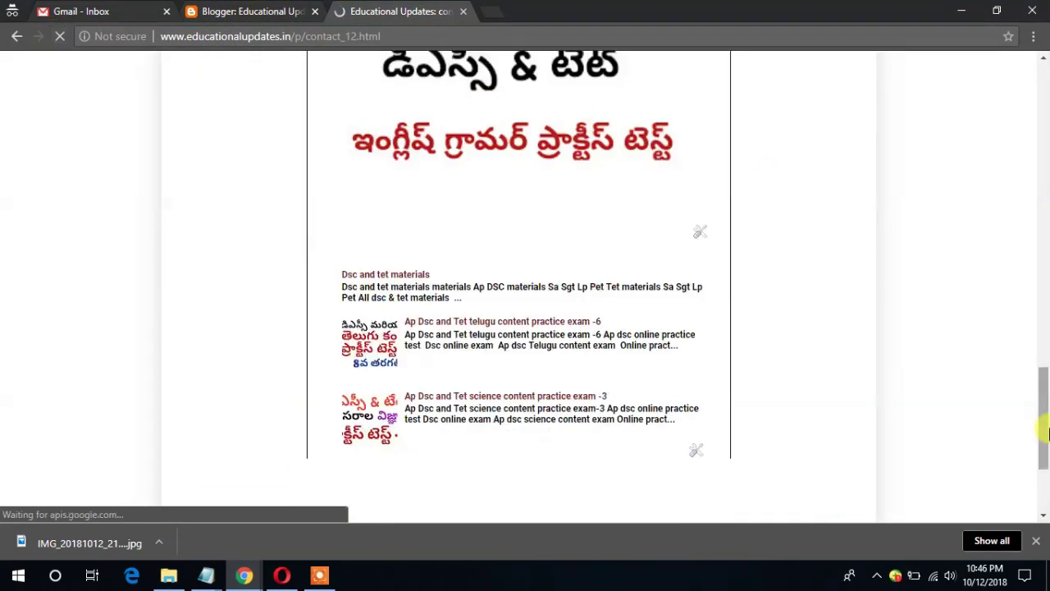
- Add a Contact Form gadget to the footer-2-2 section of the blog layout
left_click_drag(1044, 425, 1045, 519)
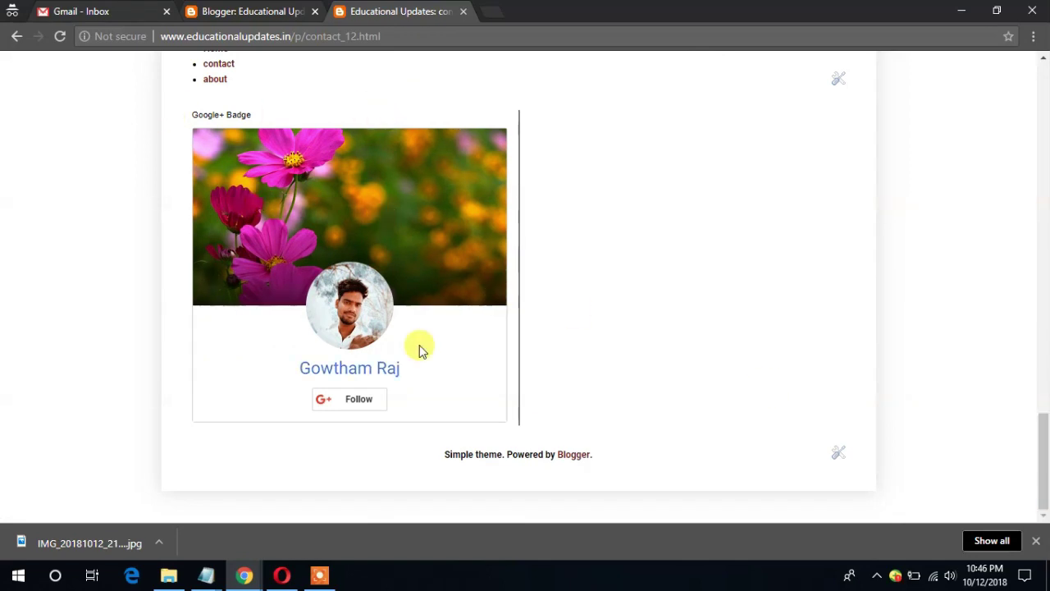
left_click(228, 11)
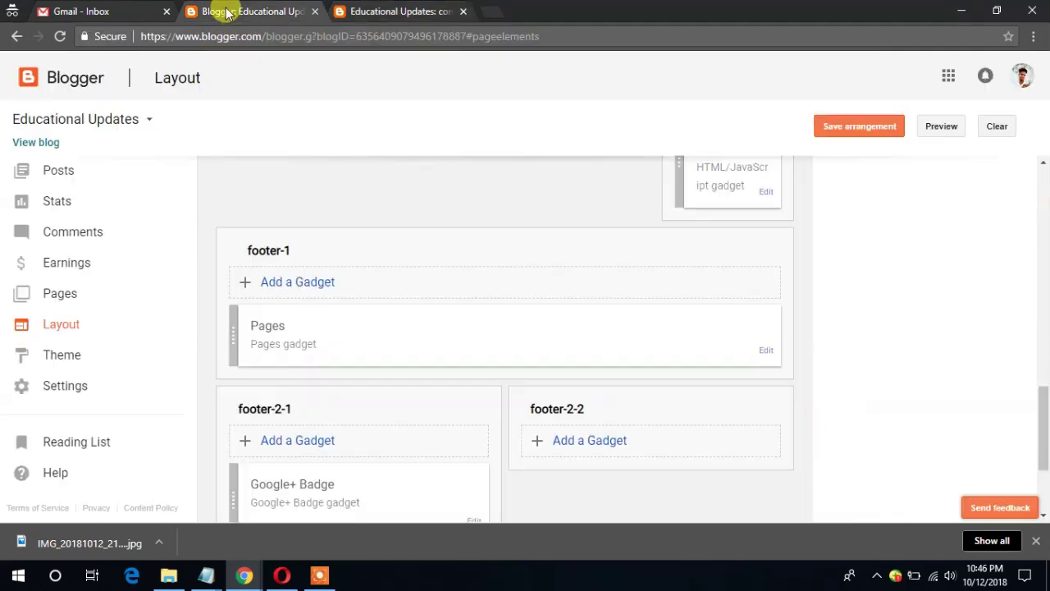
left_click_drag(1044, 414, 1044, 454)
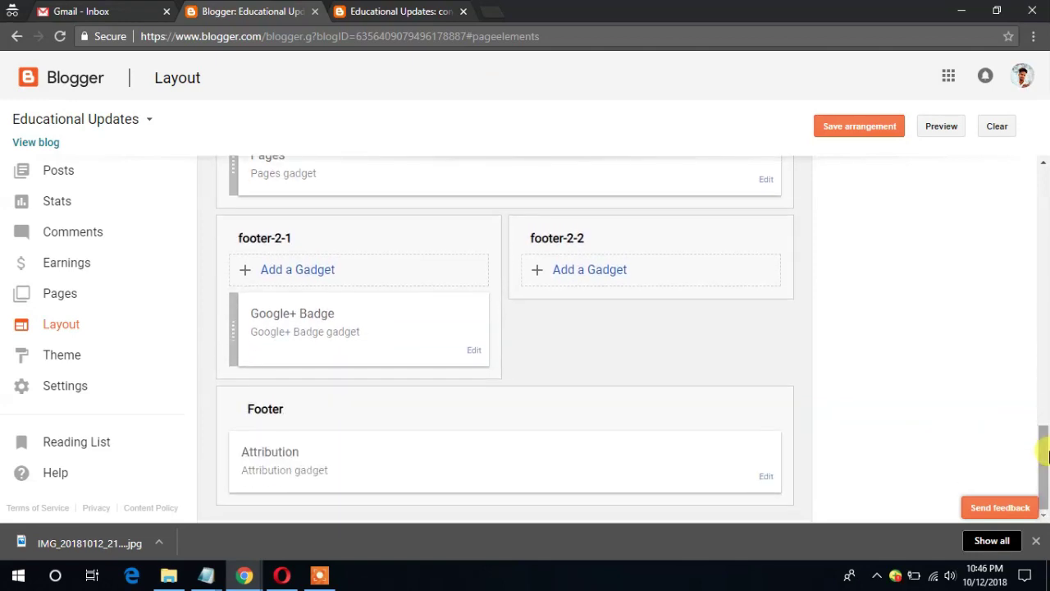
left_click(585, 282)
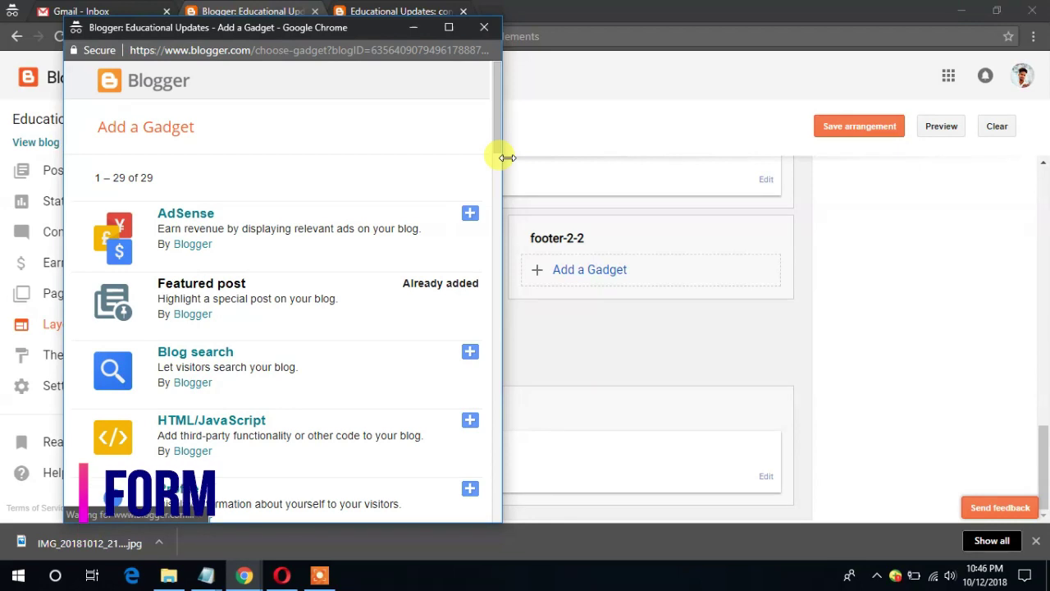
scroll(441, 408, "down", 10)
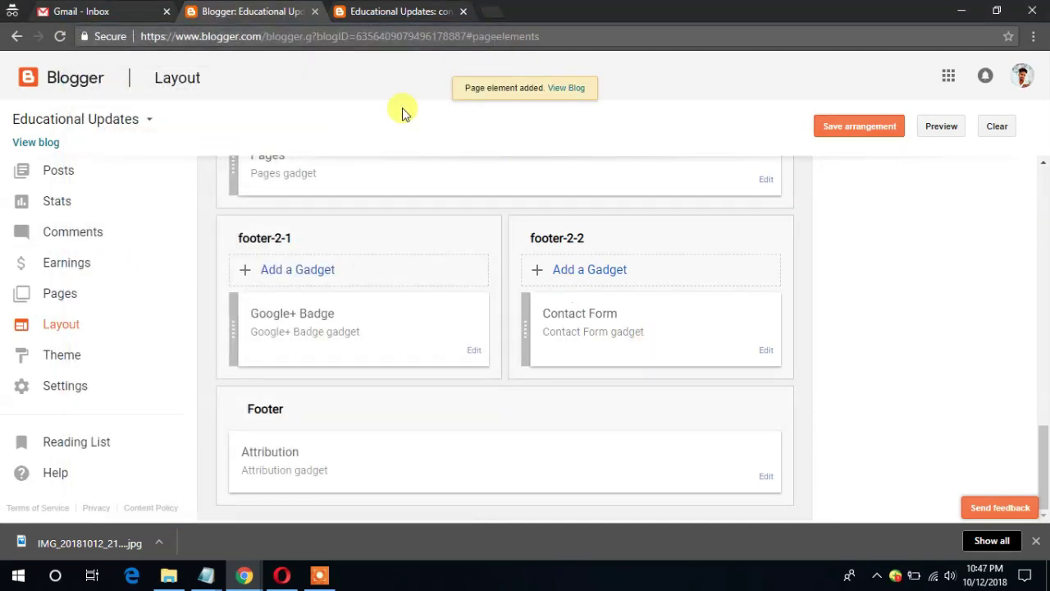
- Check the contact form beside the Google+ badge in the live contact page's footer
left_click(372, 10)
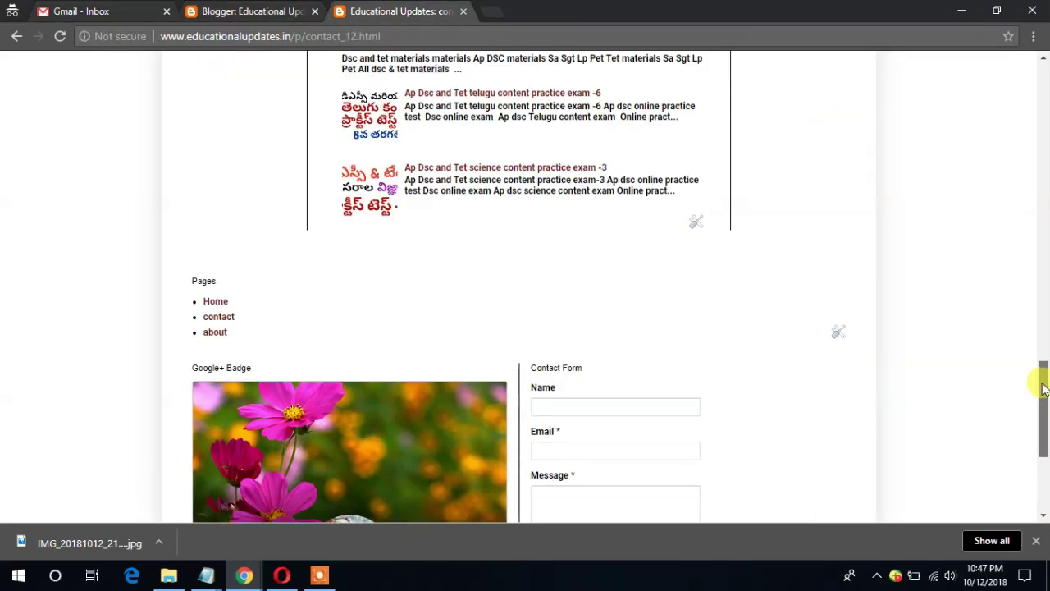
left_click_drag(1044, 389, 1046, 466)
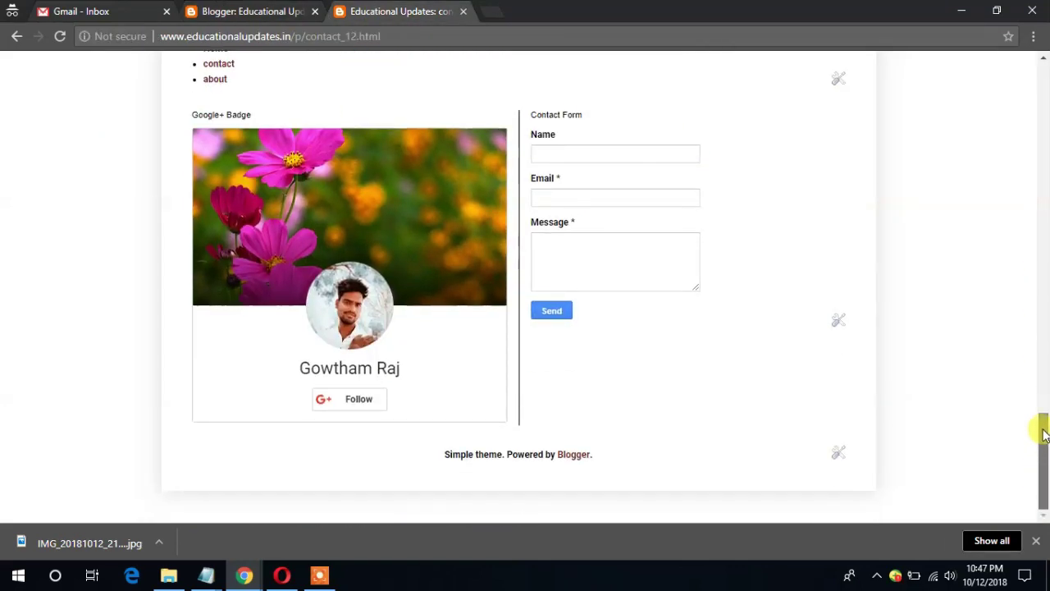
left_click_drag(1032, 422, 1036, 477)
- Add a Followers gadget with theme default styles to the footer-2-1 section and reload the live contact page
left_click(252, 11)
left_click(288, 271)
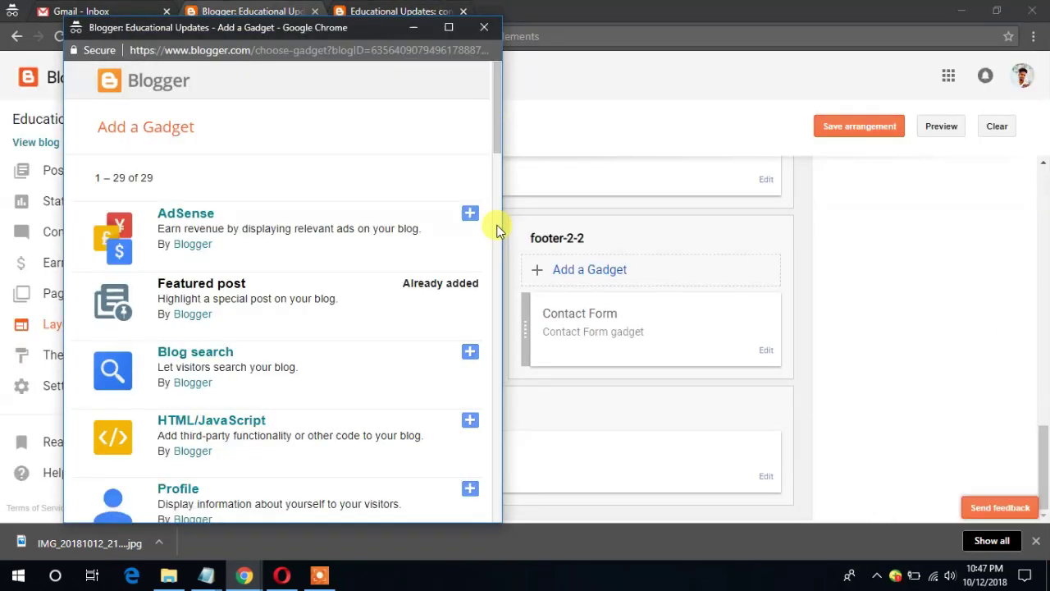
scroll(488, 181, "down", 6)
left_click(469, 122)
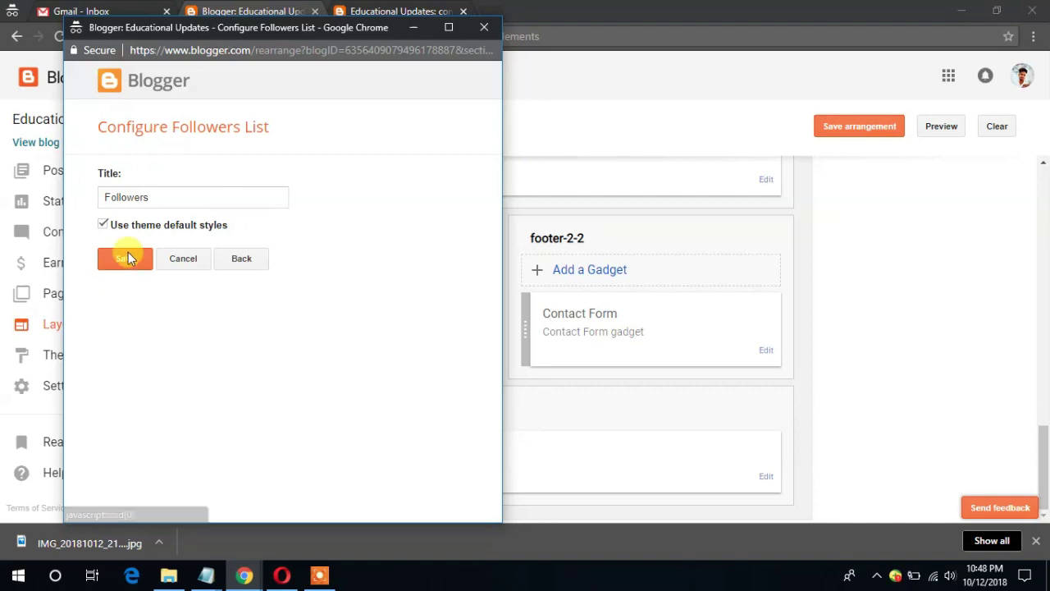
left_click(128, 256)
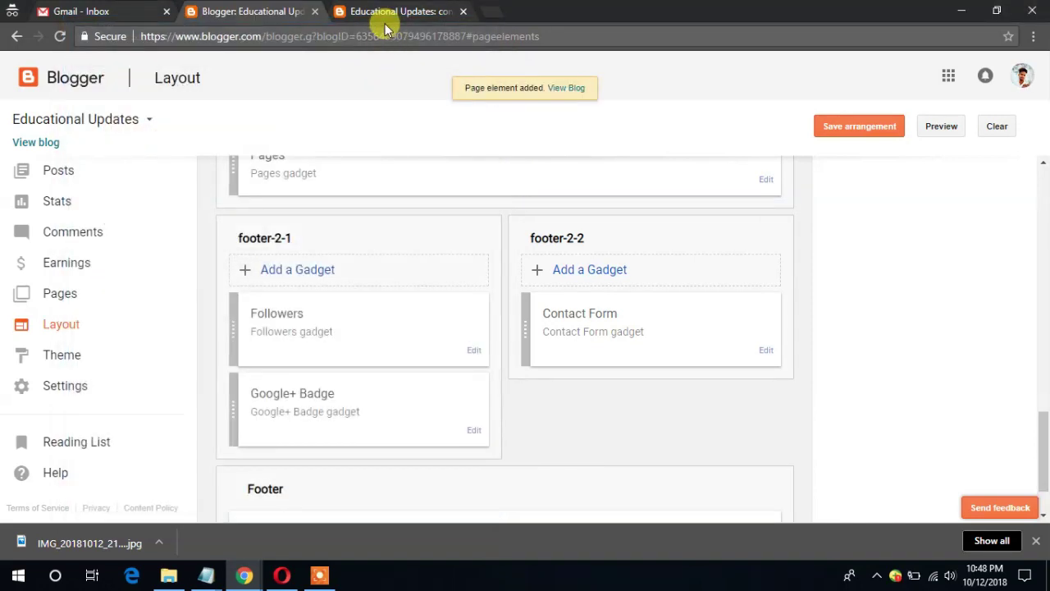
left_click(372, 10)
left_click(58, 37)
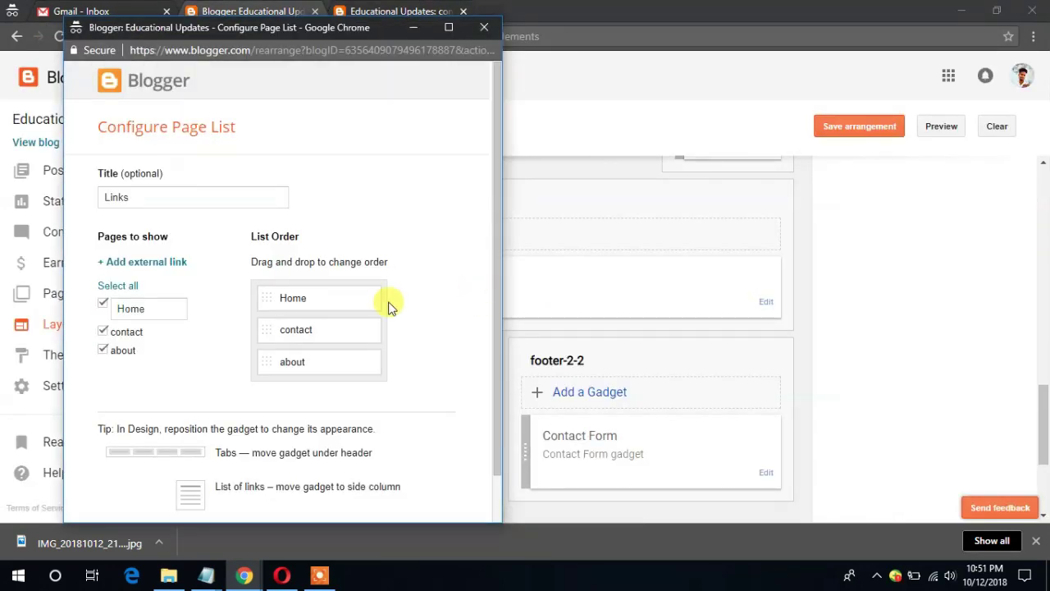
- Add an external link titled "YouTube channel" to the footer page list, using the channel address copied from the contact us post
left_click(148, 261)
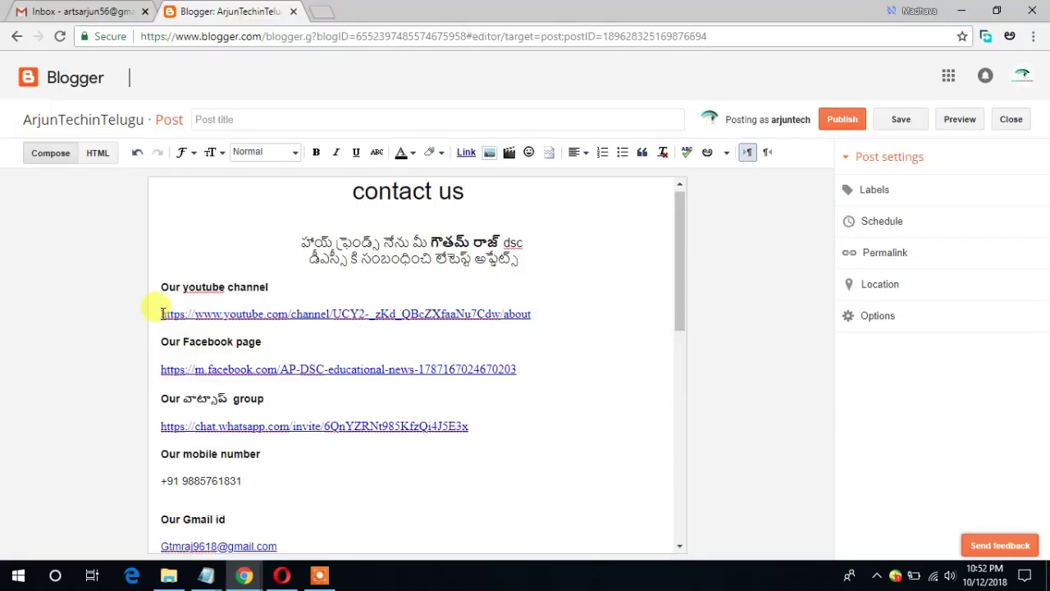
left_click_drag(161, 313, 547, 321)
key("ctrl+c")
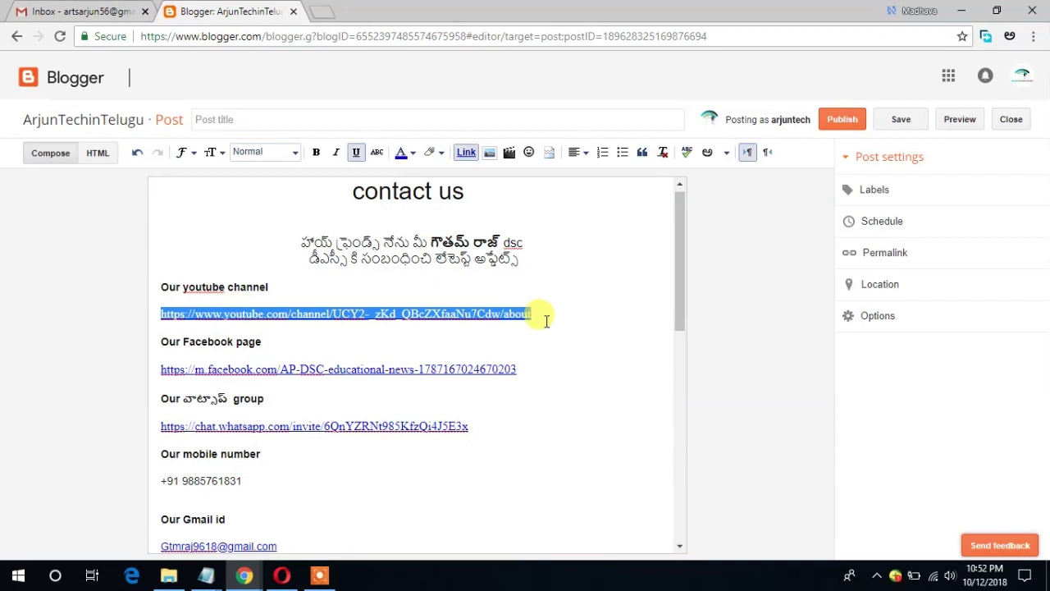
key("alt+Tab")
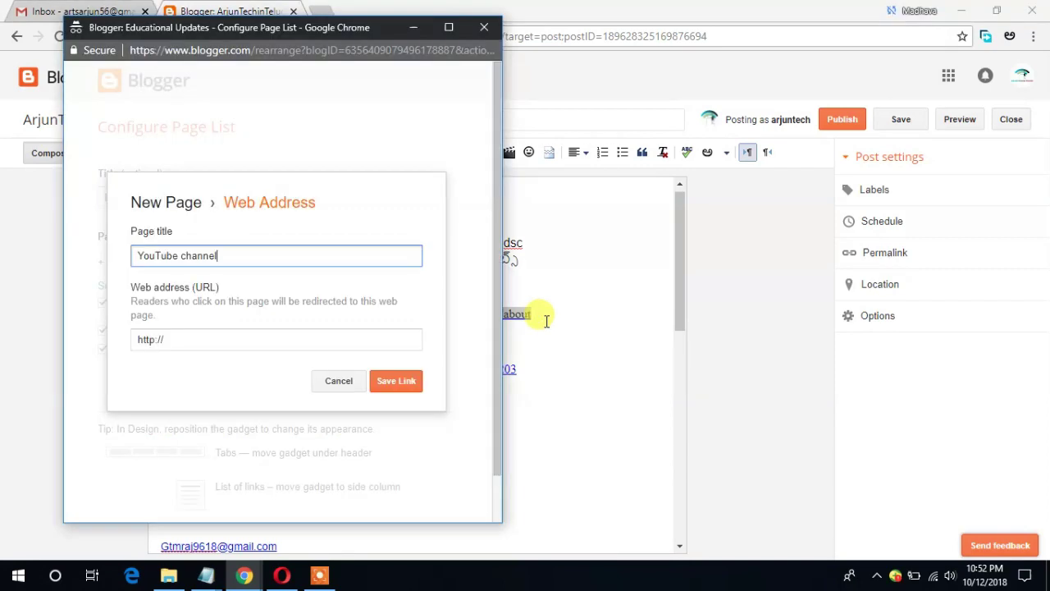
left_click(176, 343)
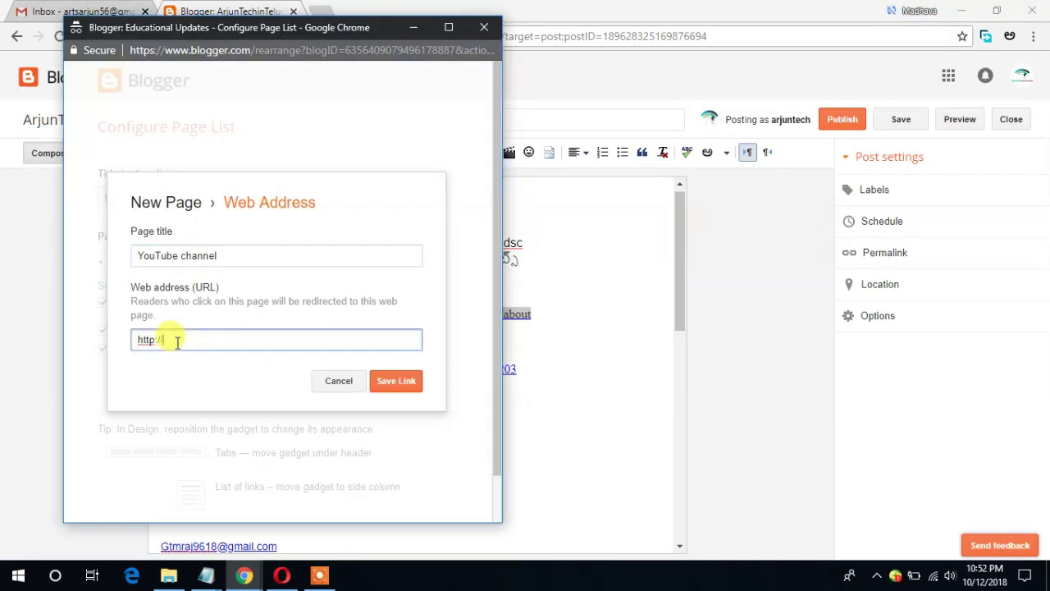
key("ctrl+v")
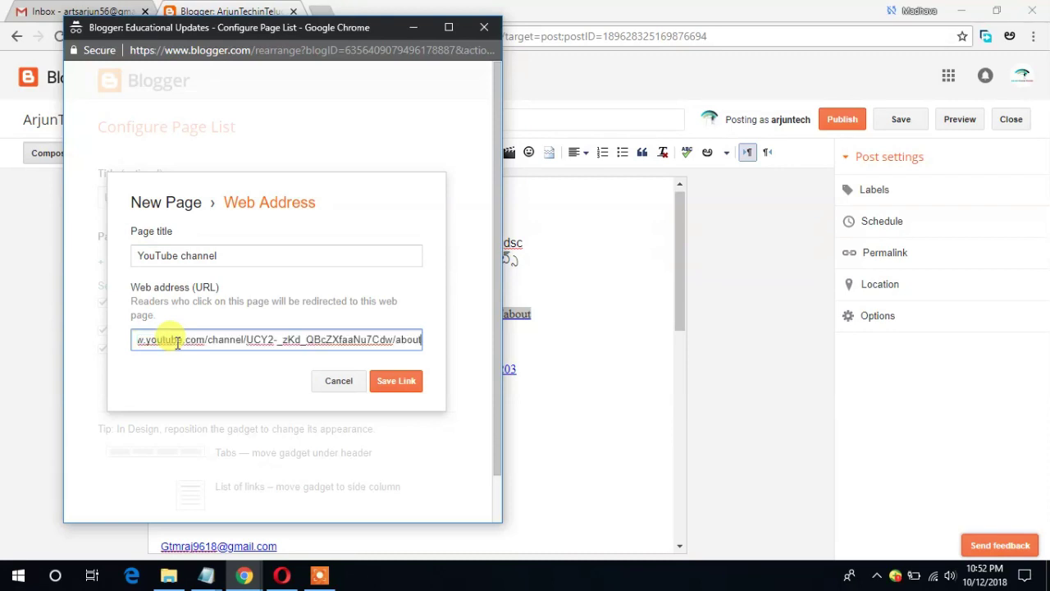
left_click(400, 380)
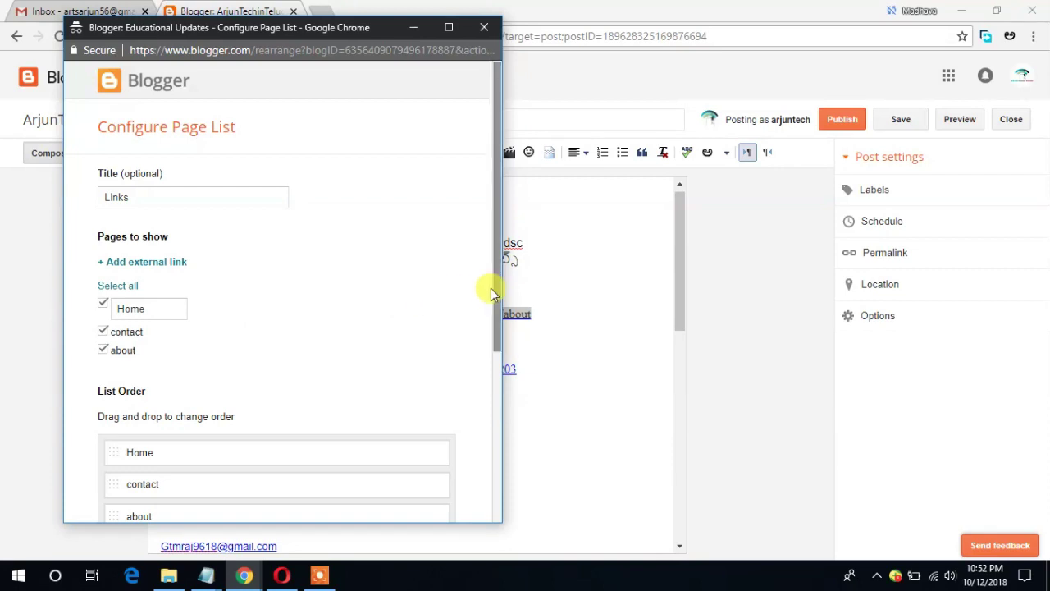
- Add an external link titled "Our Facebook page" to the page list, using the Facebook address copied from the contact us post
left_click_drag(493, 289, 499, 350)
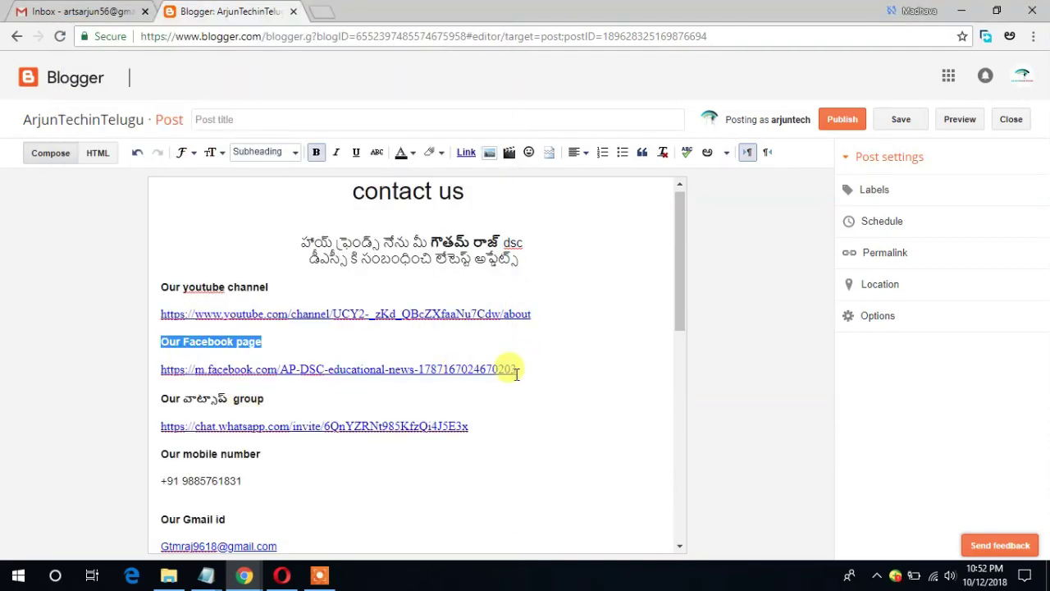
left_click_drag(517, 371, 164, 369)
key("ctrl+c")
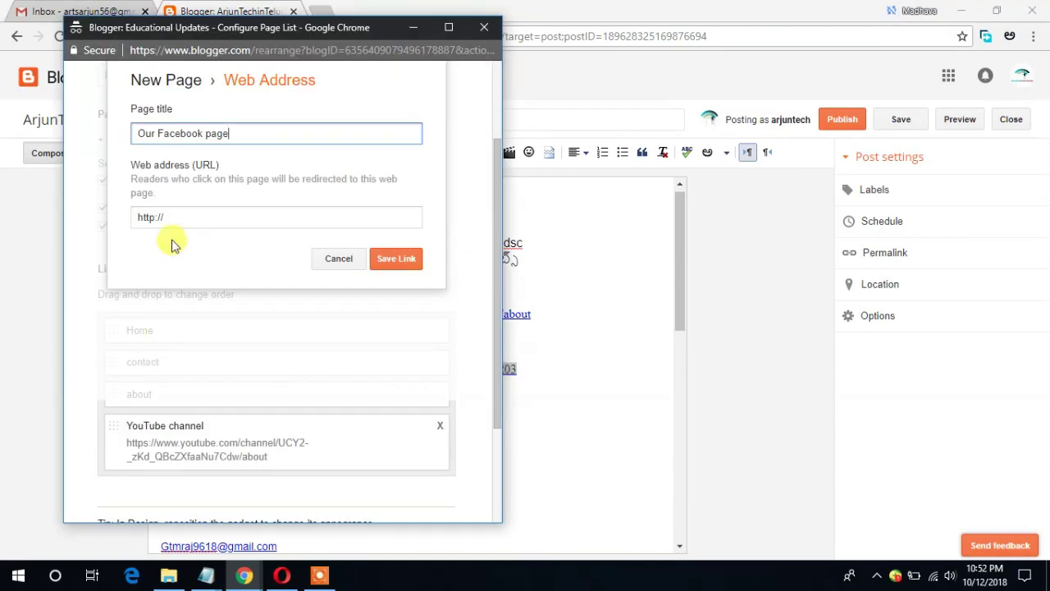
left_click(175, 213)
key("ctrl+v")
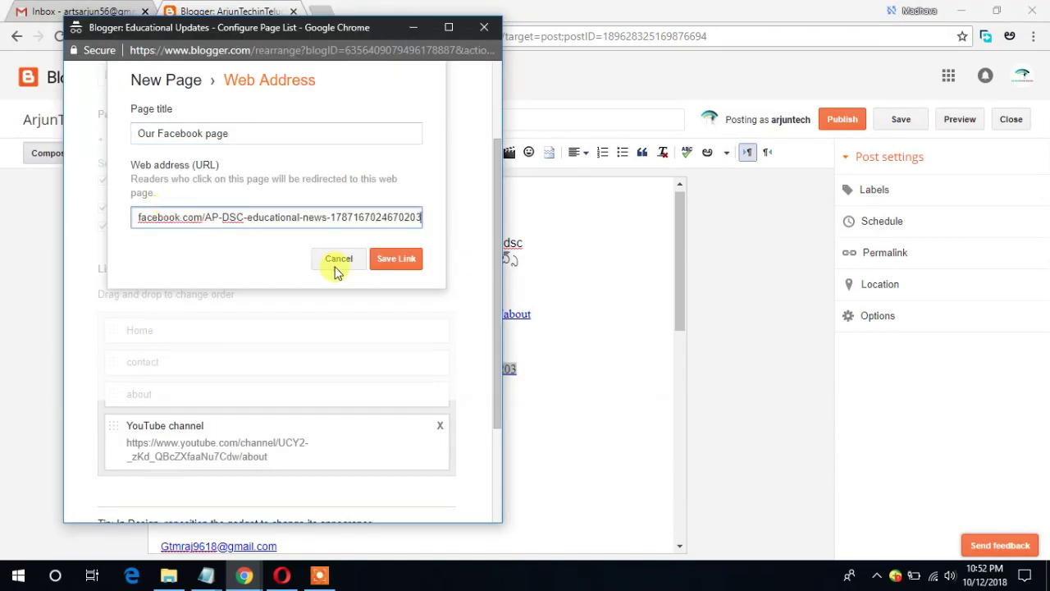
left_click(382, 261)
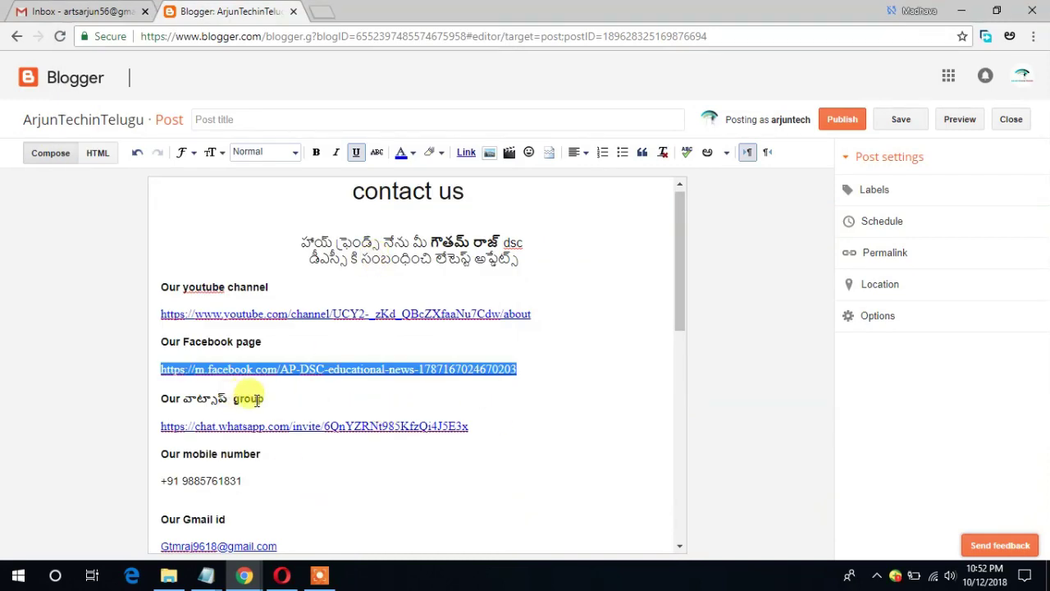
- Add an external link titled "whatsgroup" to the page list, using the WhatsApp group invite address from the contact us post
left_click_drag(267, 401, 165, 395)
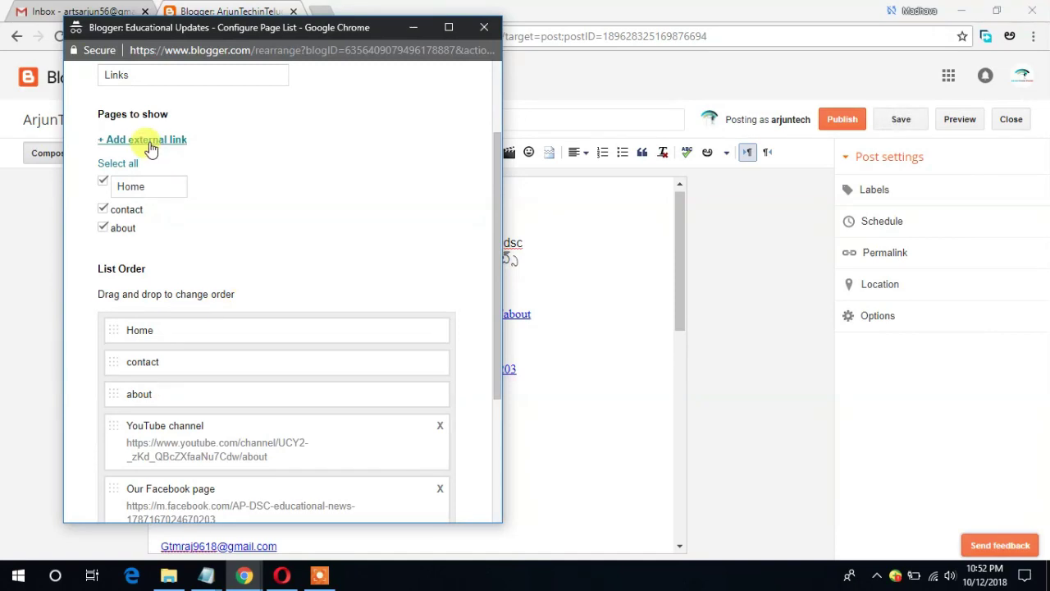
left_click(151, 141)
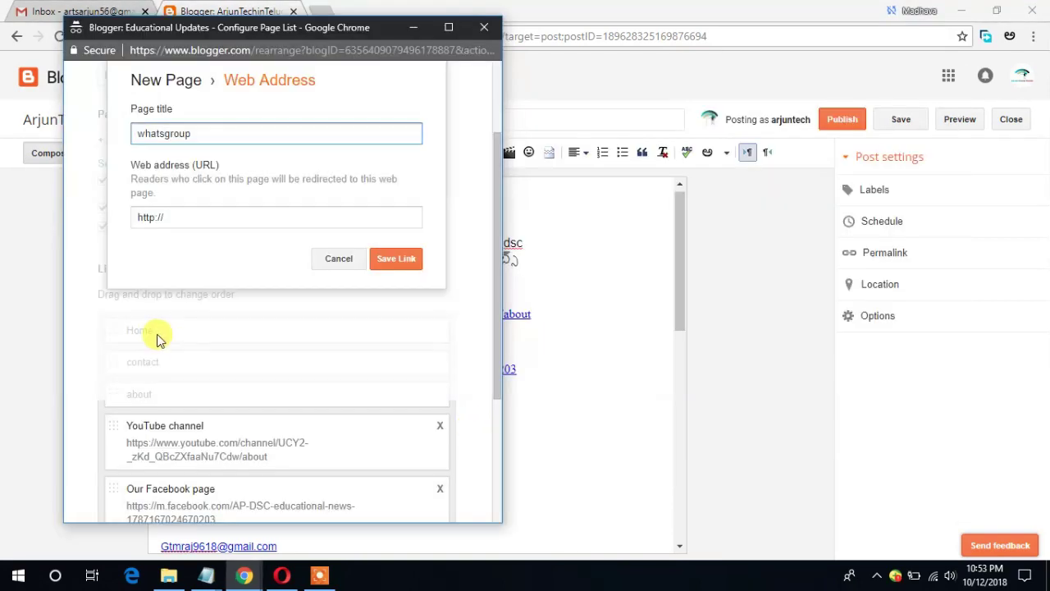
left_click(166, 218)
key("ctrl+a")
type("https://chat.whatsapp.com/invite/6QnYZRNt985KfzQi4J5E3x")
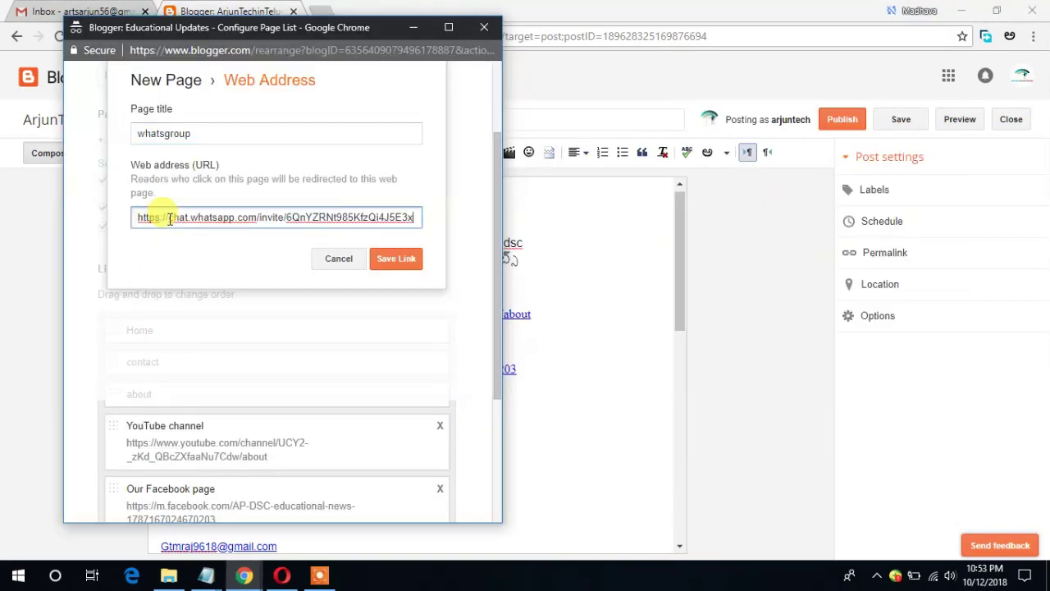
left_click(393, 264)
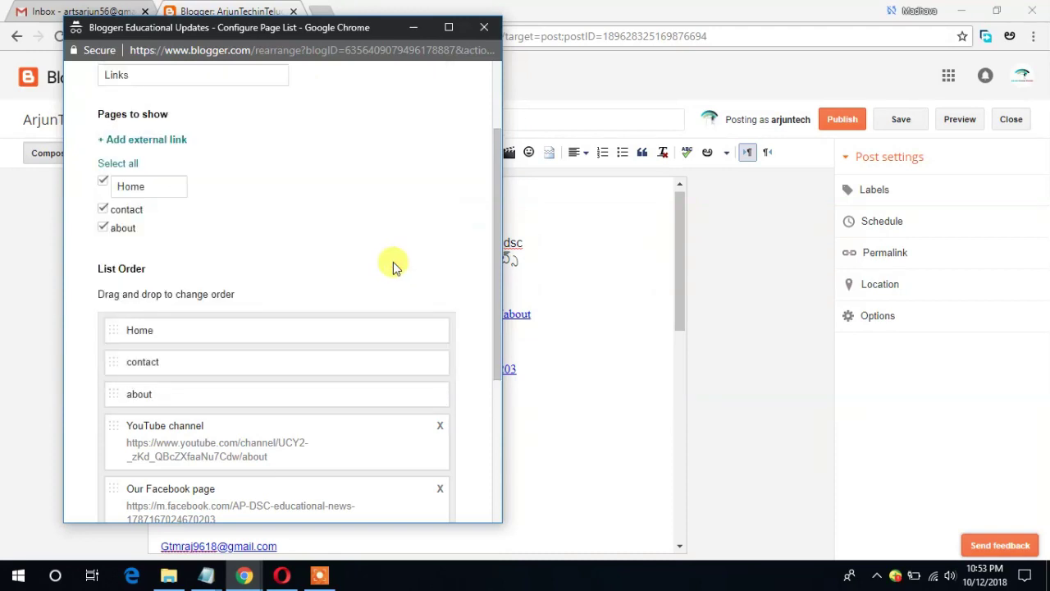
- Remove the contact and about pages from the Links page list and save the gadget
scroll(467, 90, "down", 3)
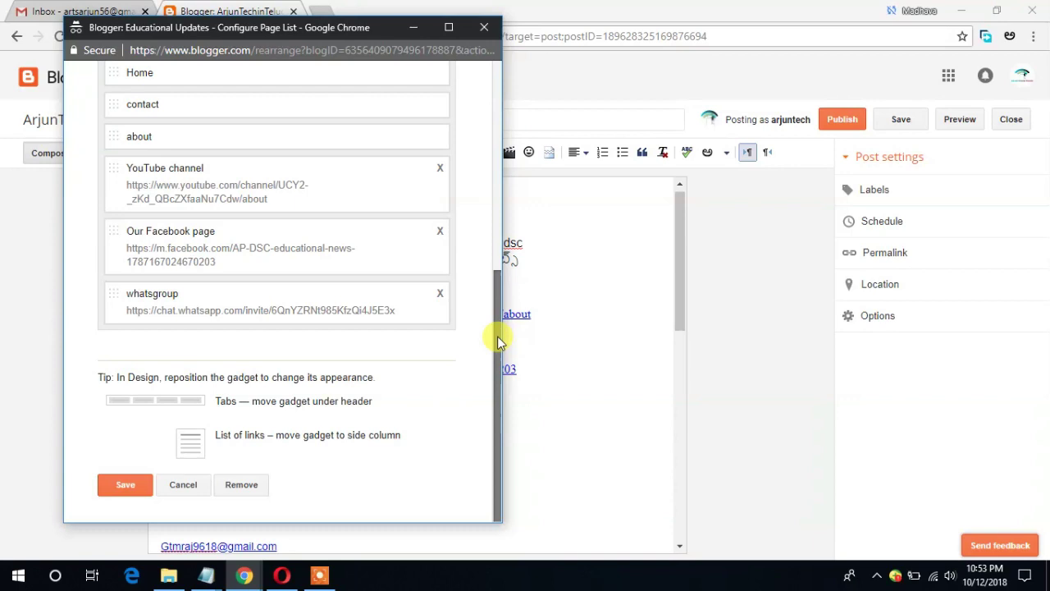
left_click_drag(498, 335, 480, 227)
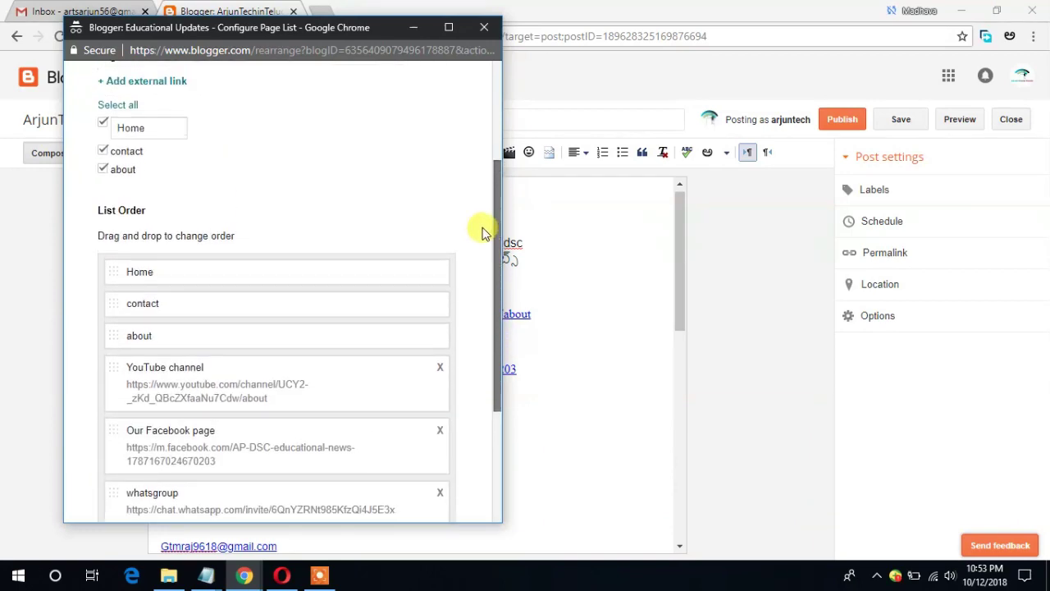
left_click(104, 151)
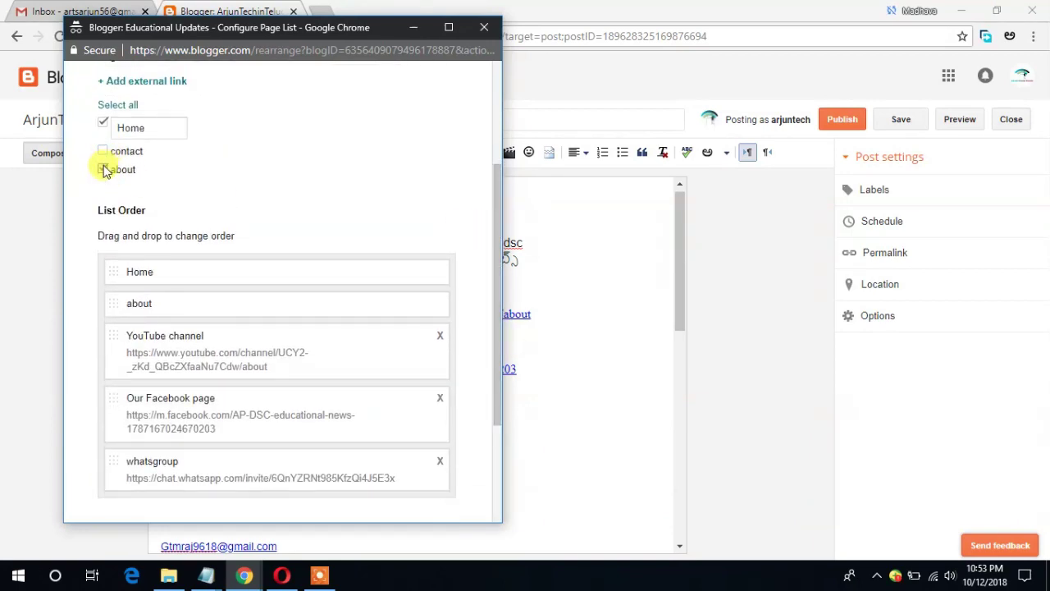
left_click(103, 169)
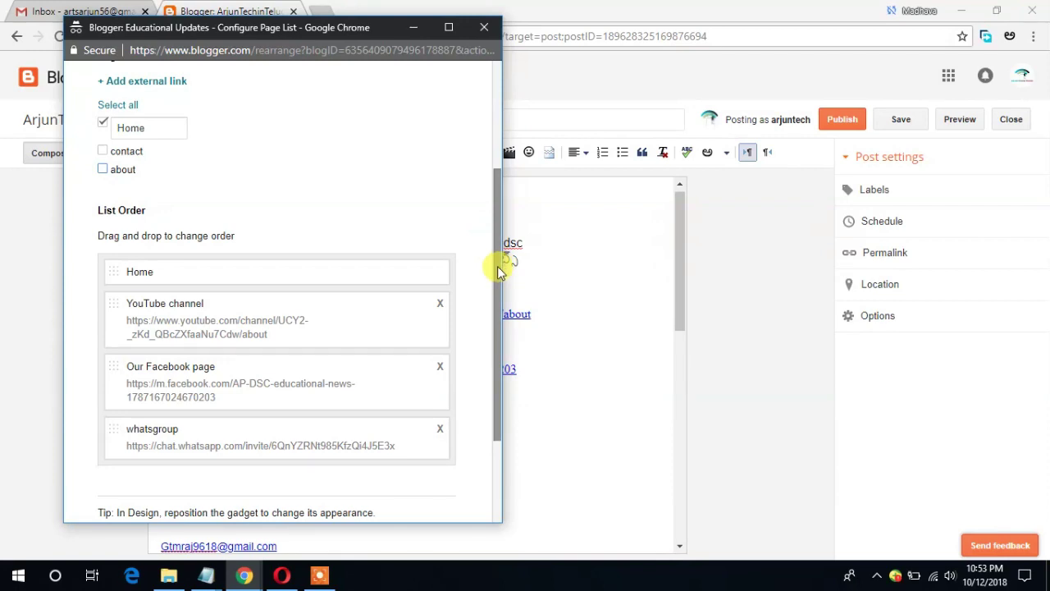
left_click_drag(497, 266, 498, 314)
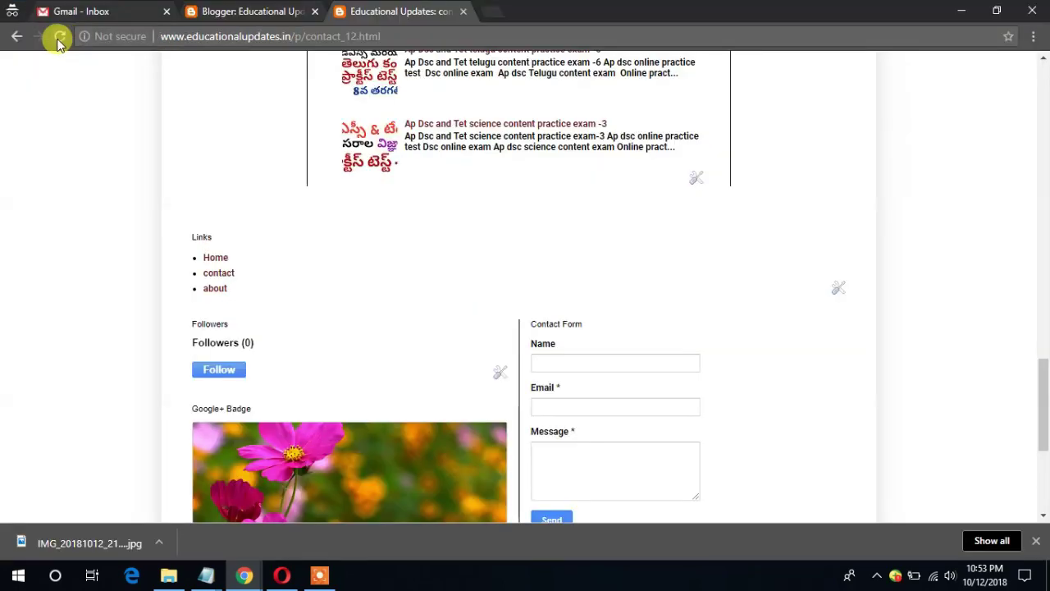
- Reload the live contact page to check its footer links and highlight the domain name in the page address
left_click(59, 38)
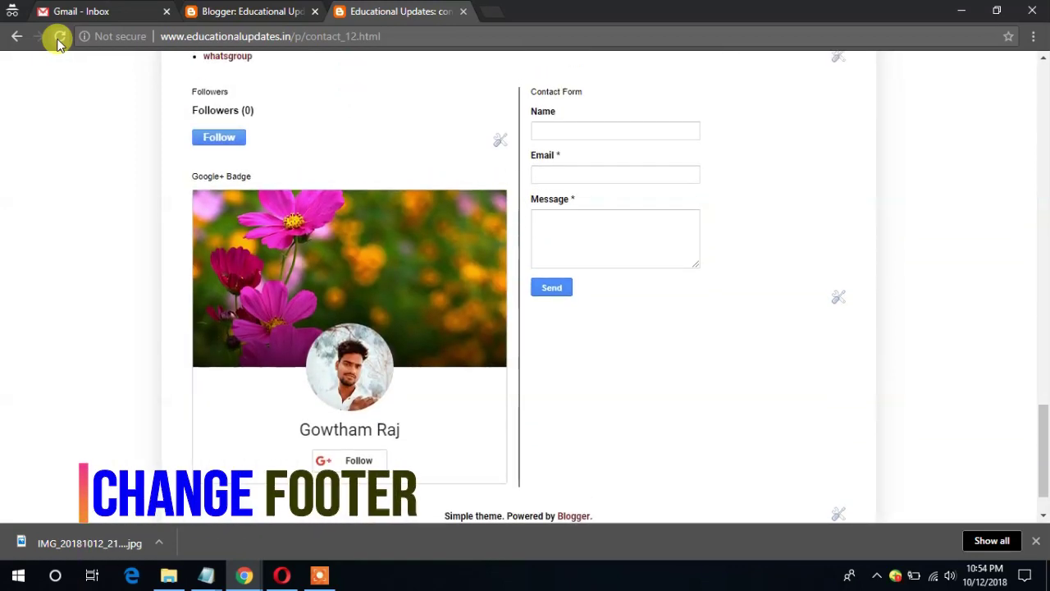
left_click(174, 37)
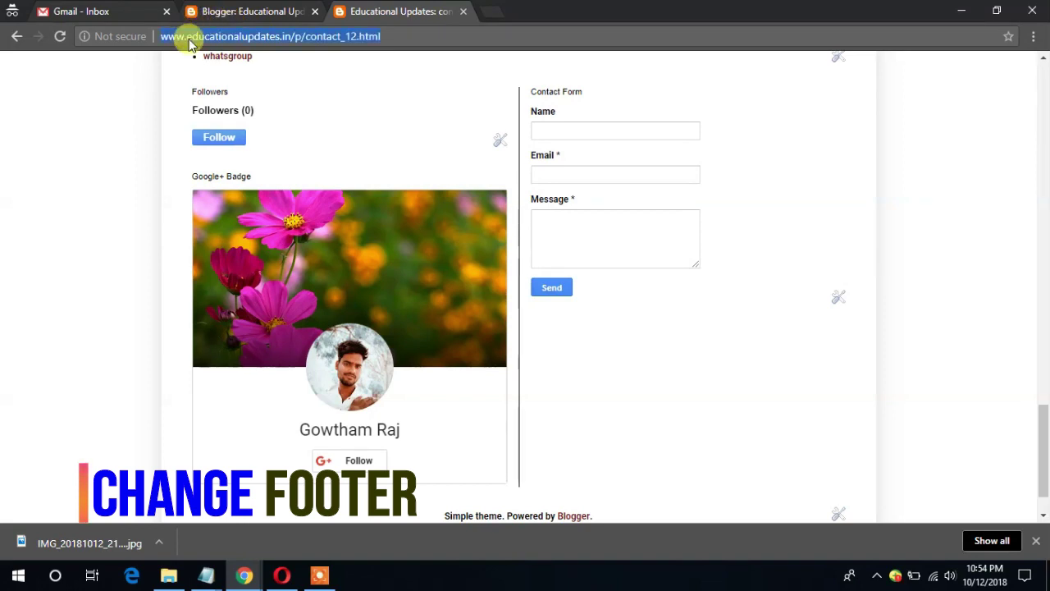
left_click_drag(187, 36, 287, 36)
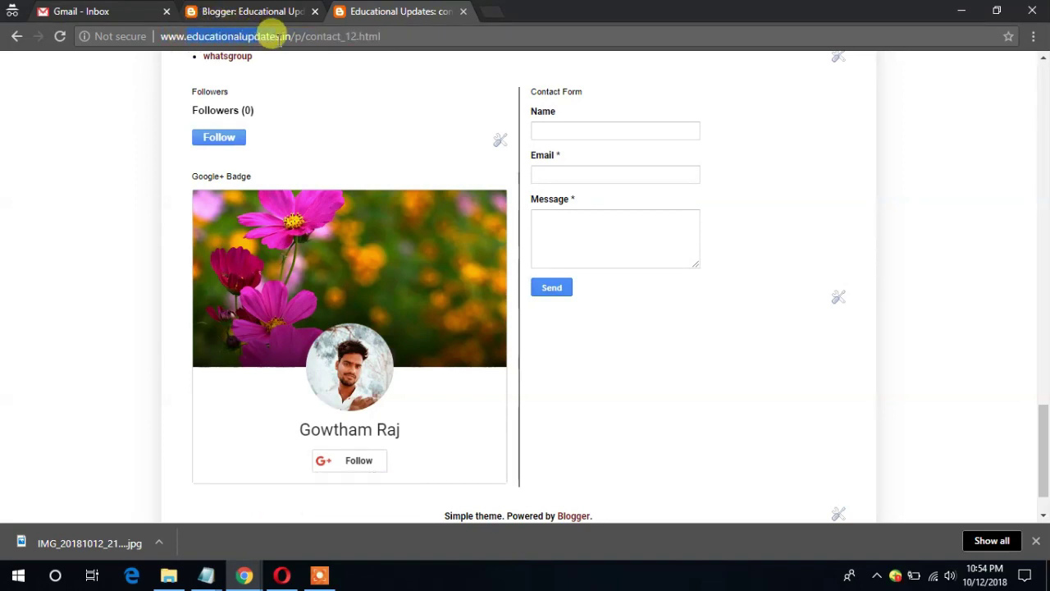
- Set the footer Attribution gadget's copyright text to educationalupdates.in and save it
left_click(235, 10)
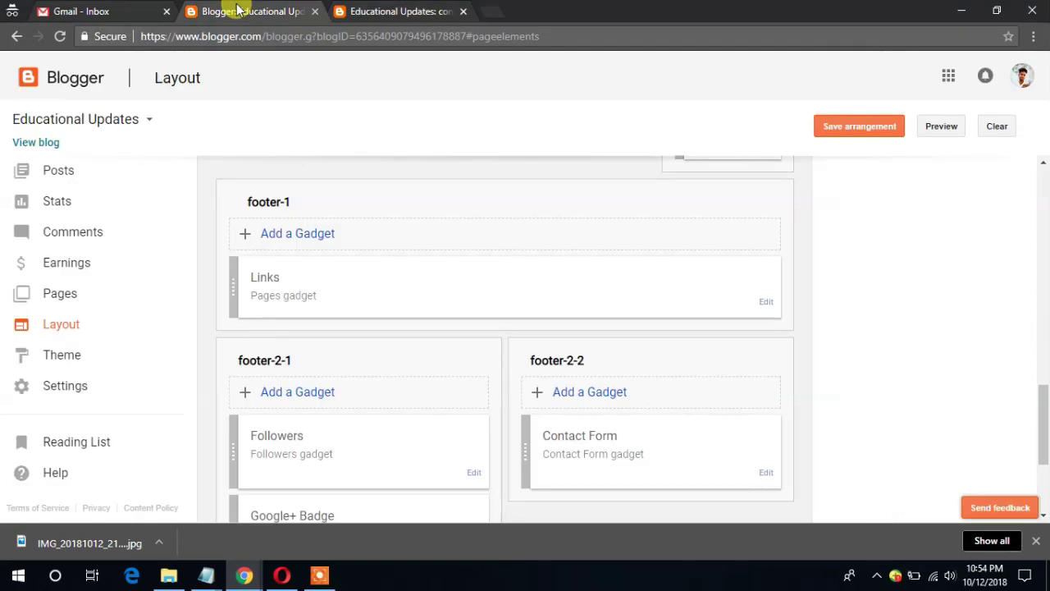
left_click_drag(1046, 391, 1047, 454)
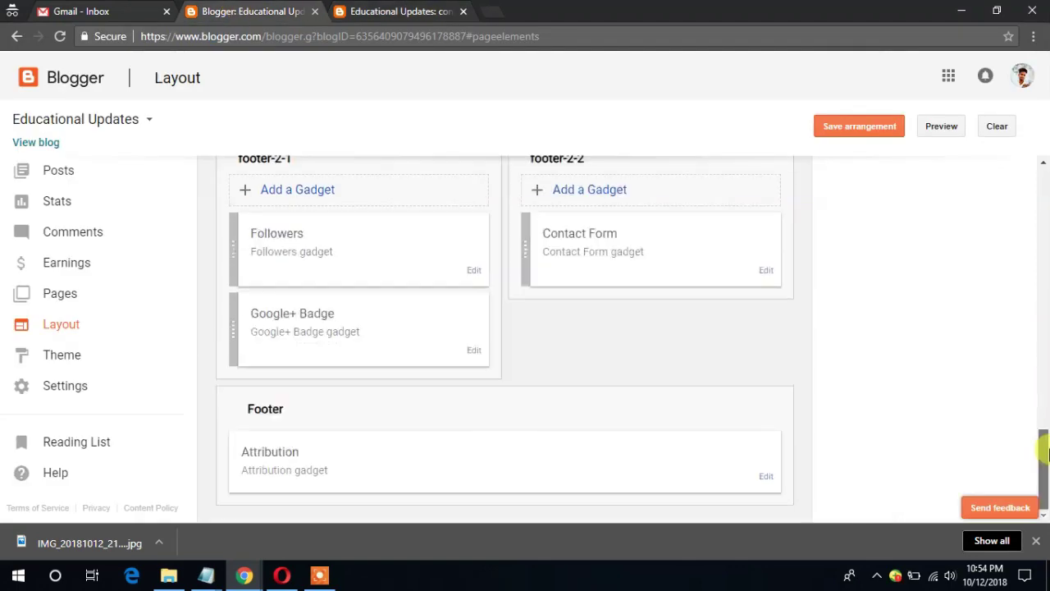
left_click(764, 478)
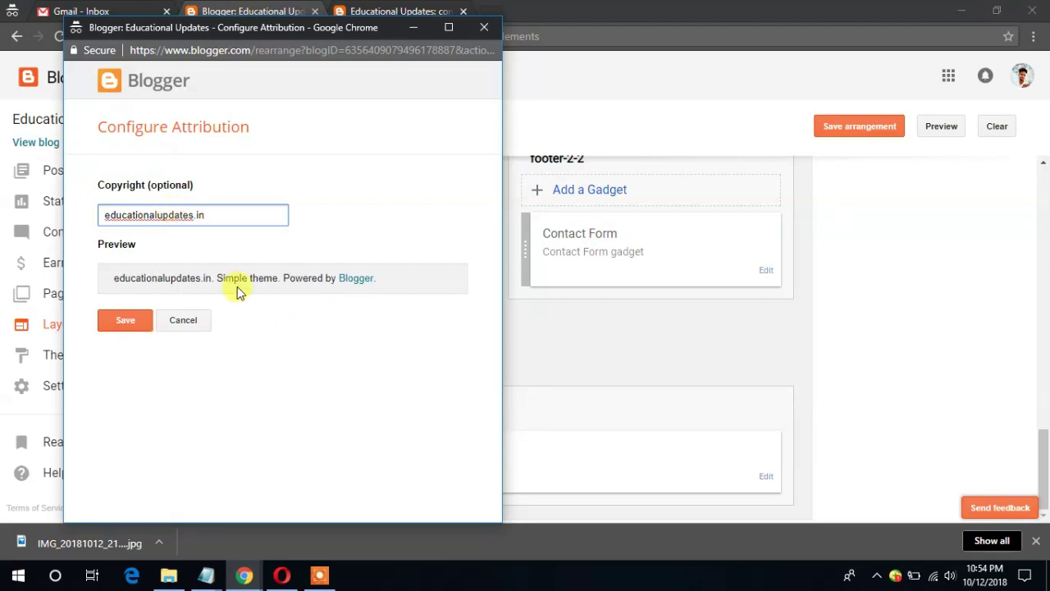
left_click(125, 320)
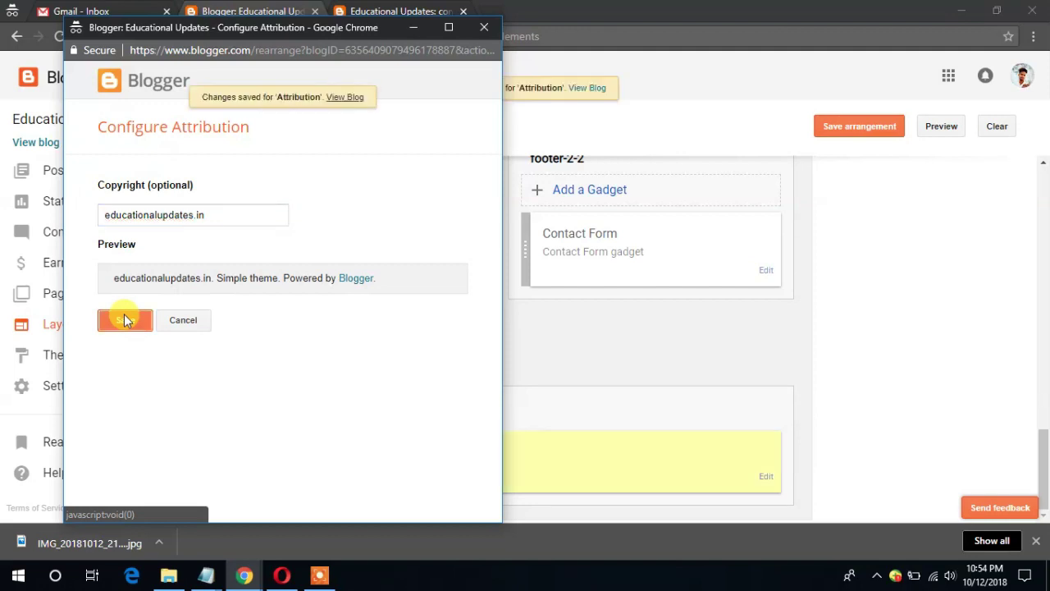
- Reload the live contact page to check the attribution line in its footer
left_click(399, 10)
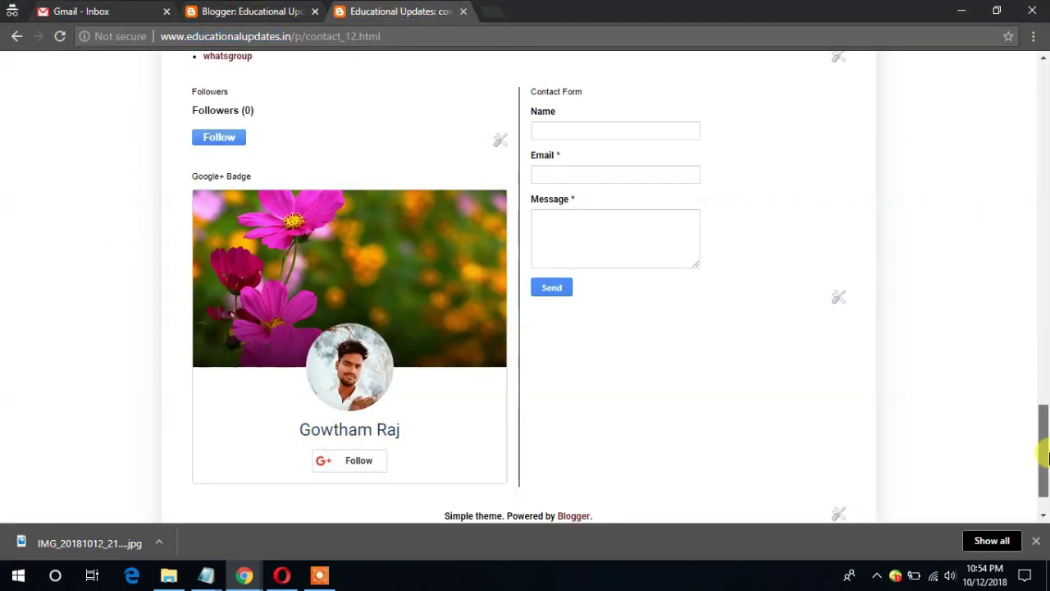
scroll(1042, 459, "down", 1)
left_click(57, 37)
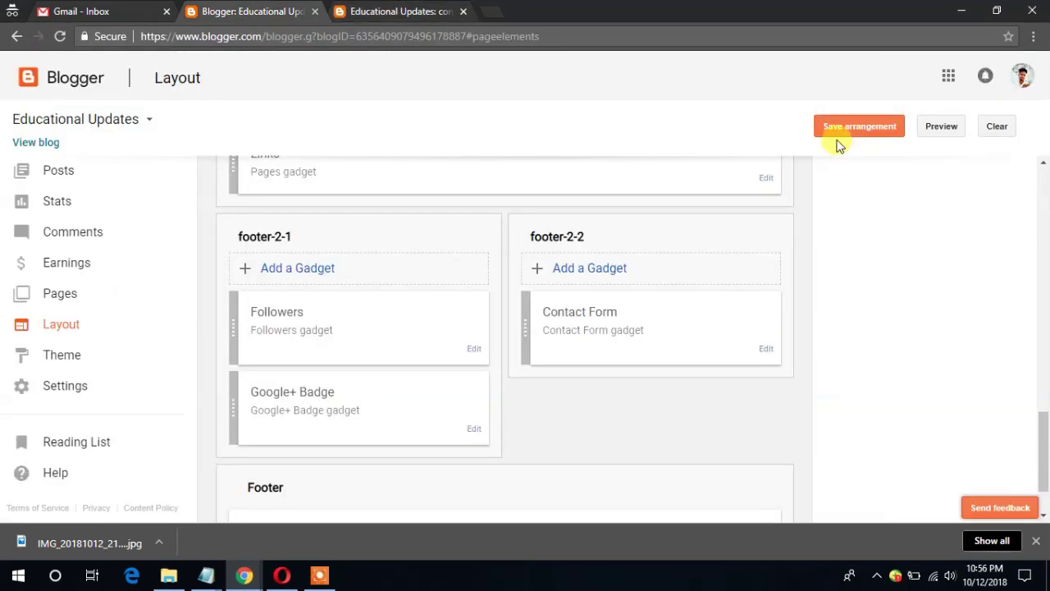
- Save the layout arrangement, and set the Blog Posts gadget to show 4 posts on the main page
left_click(837, 135)
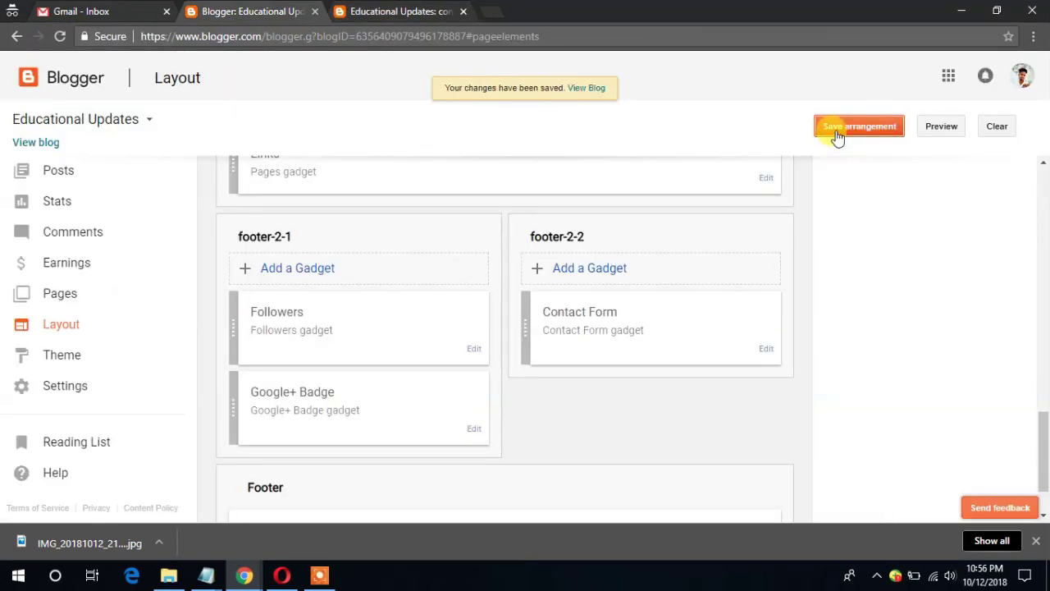
left_click_drag(1043, 430, 1044, 333)
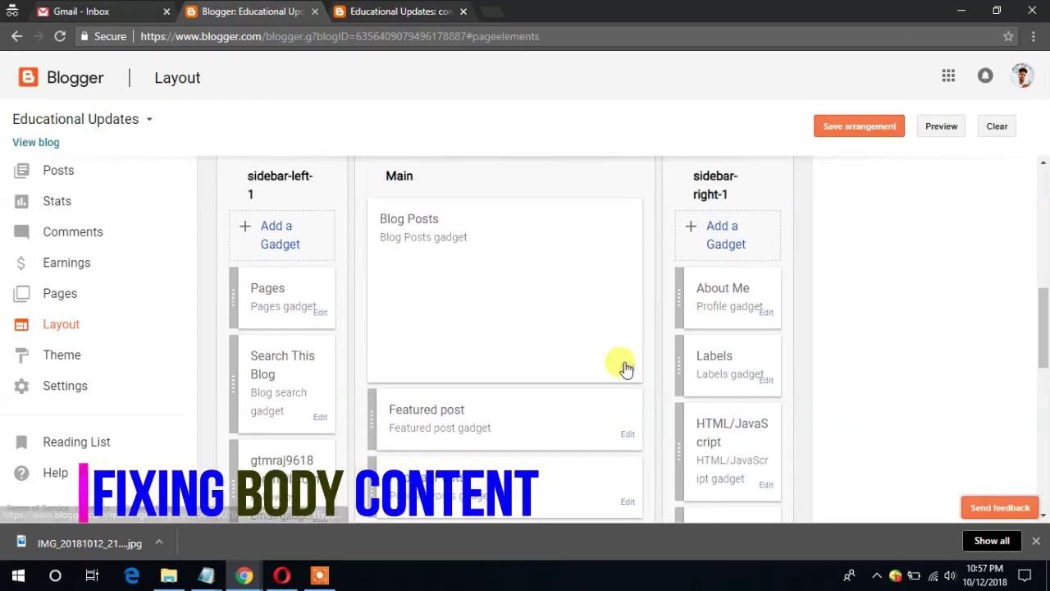
left_click(627, 367)
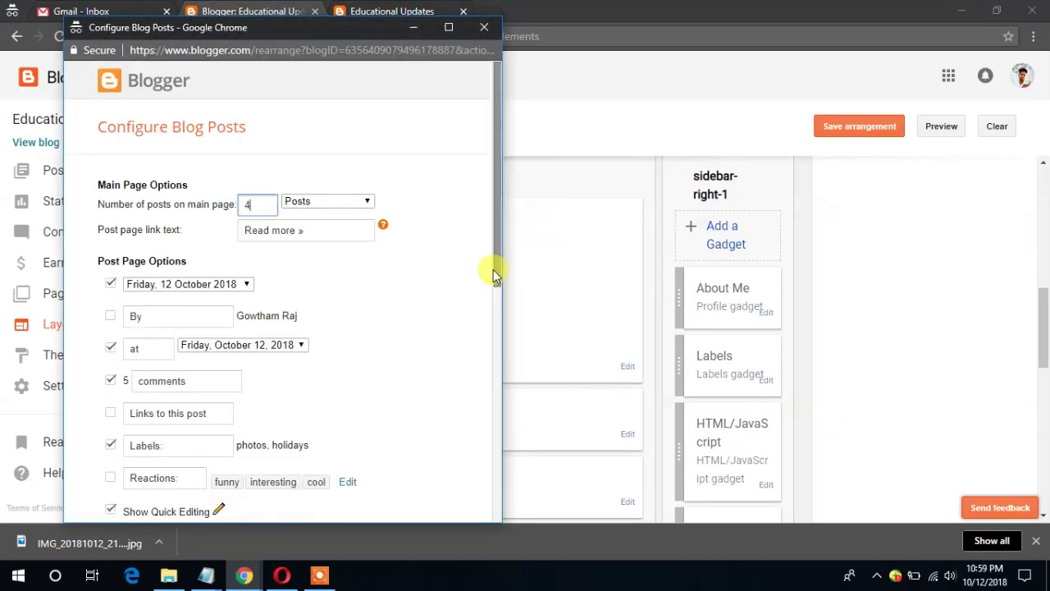
left_click_drag(495, 276, 498, 525)
left_click(113, 490)
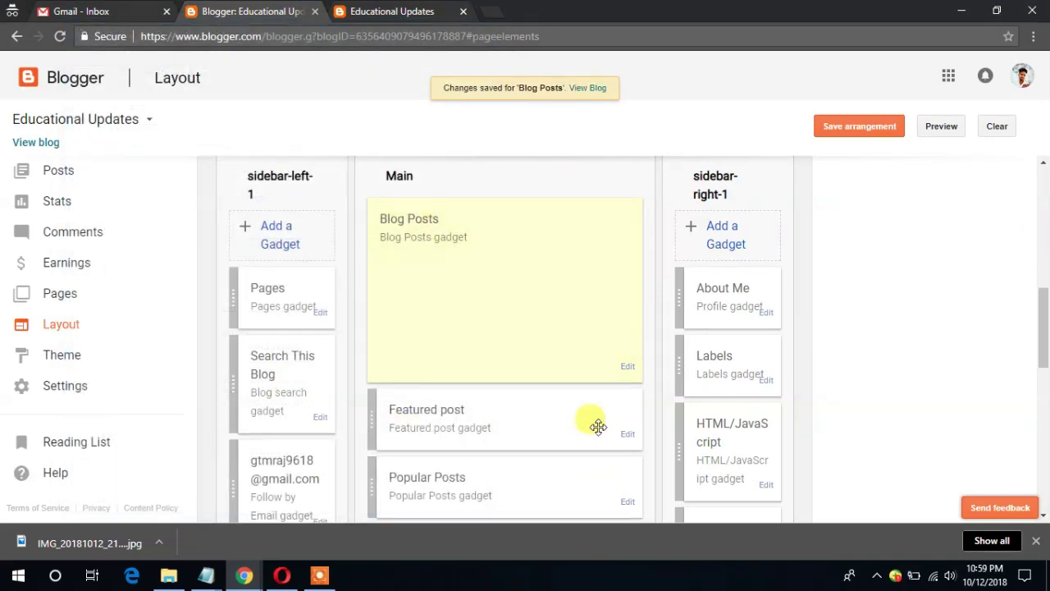
- Turn off the text snippet in the Featured post gadget, save it and reload the live blog
left_click(628, 435)
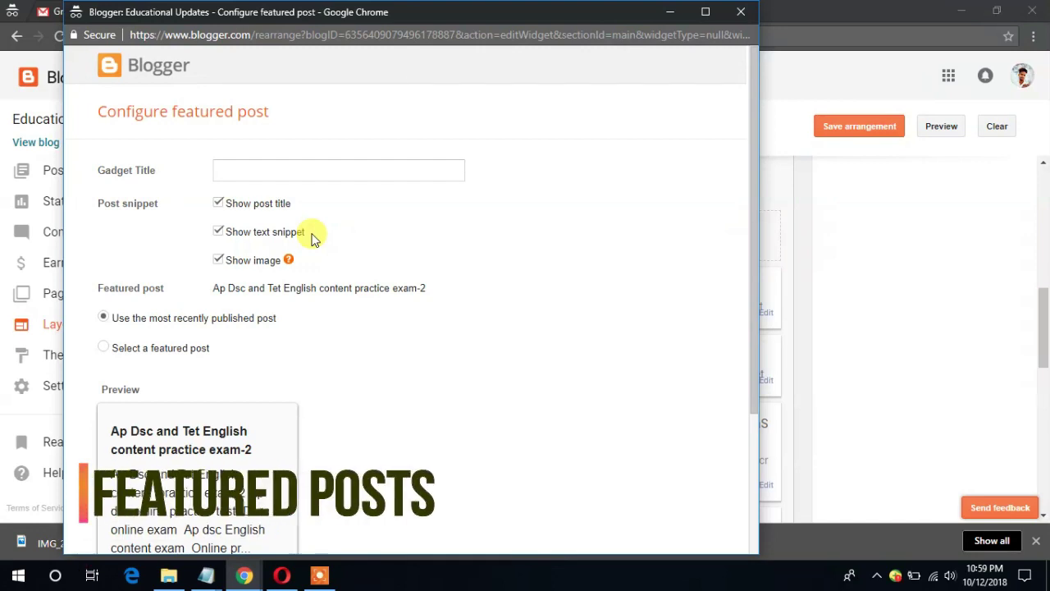
scroll(328, 205, "down", 1)
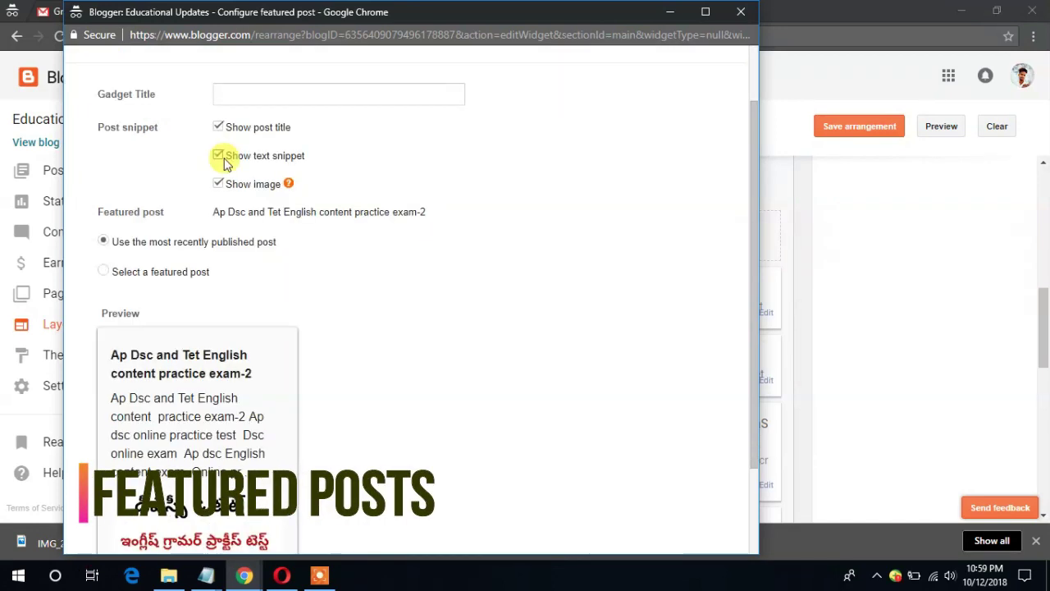
left_click(220, 156)
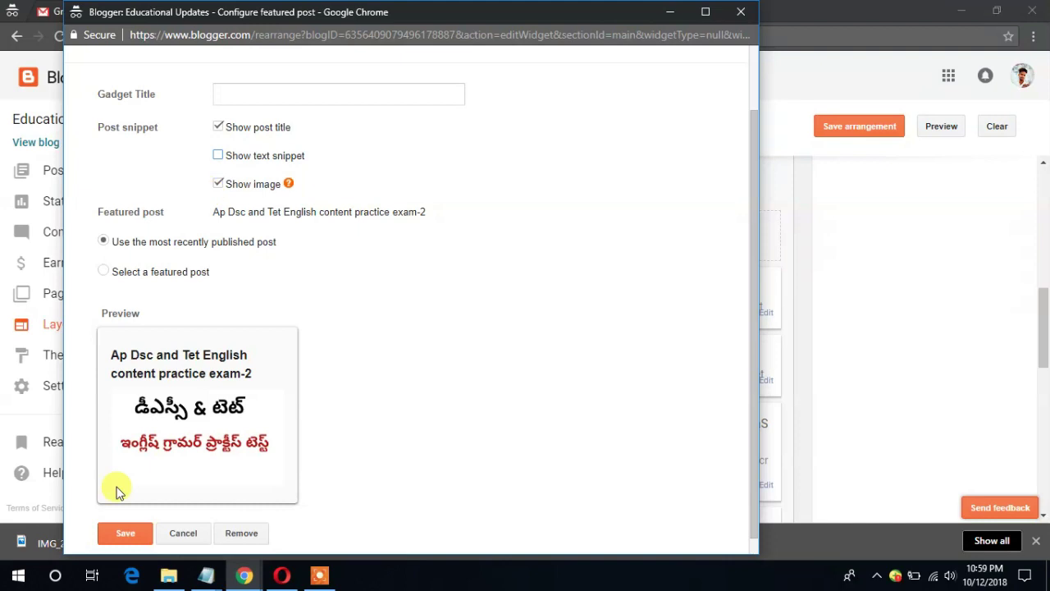
left_click(125, 534)
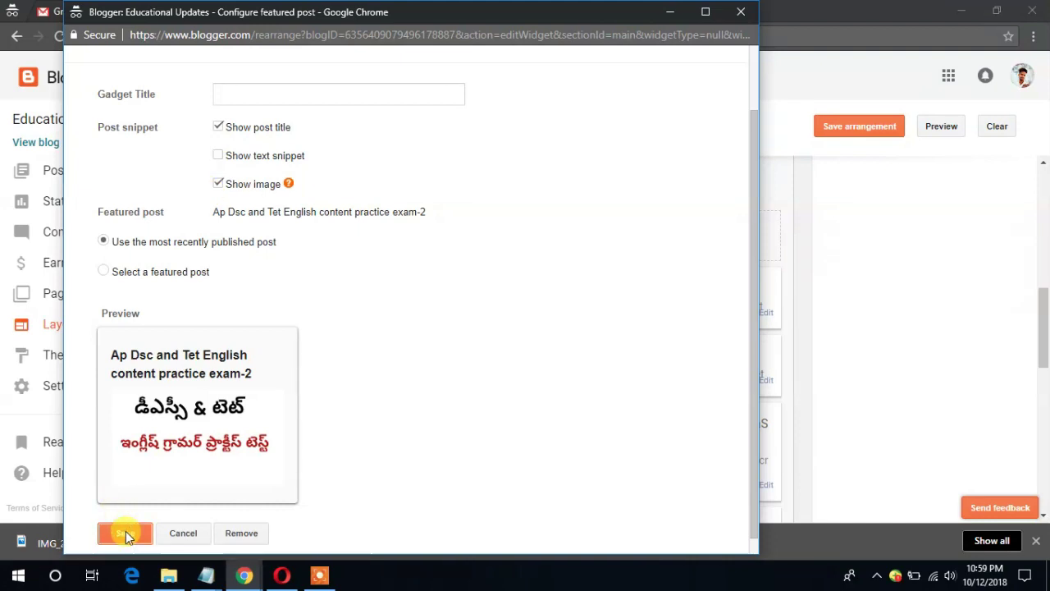
left_click(375, 14)
left_click(60, 38)
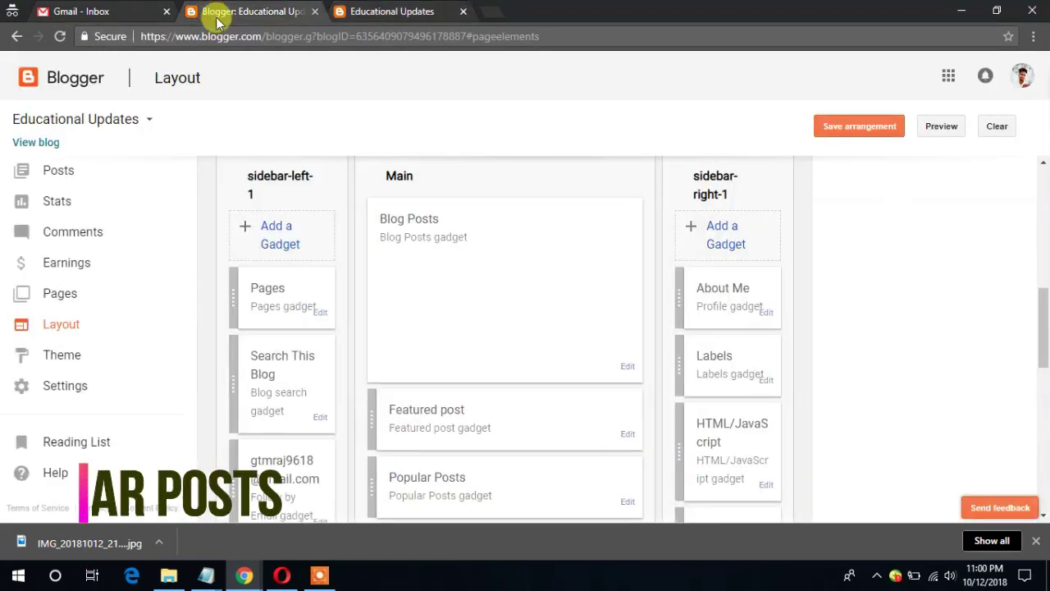
- Give the Popular Posts gadget the title "popular posts" and save it
left_click(628, 505)
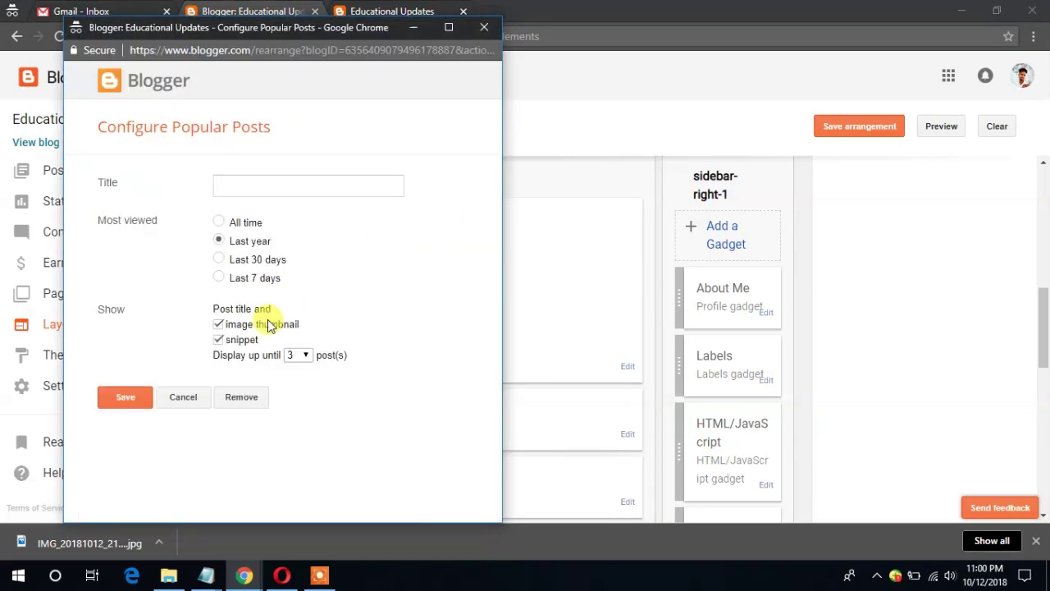
left_click(238, 188)
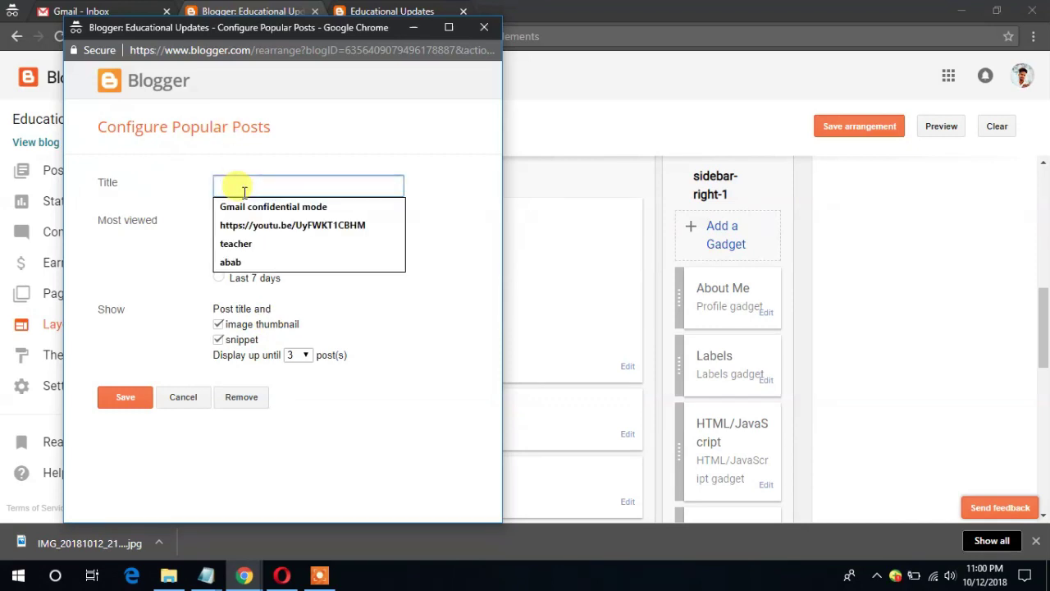
type("popular posts")
left_click(130, 396)
- Reload the live blog and examine the popular posts title, featured post, main posts and sidebars
left_click(392, 12)
left_click(59, 38)
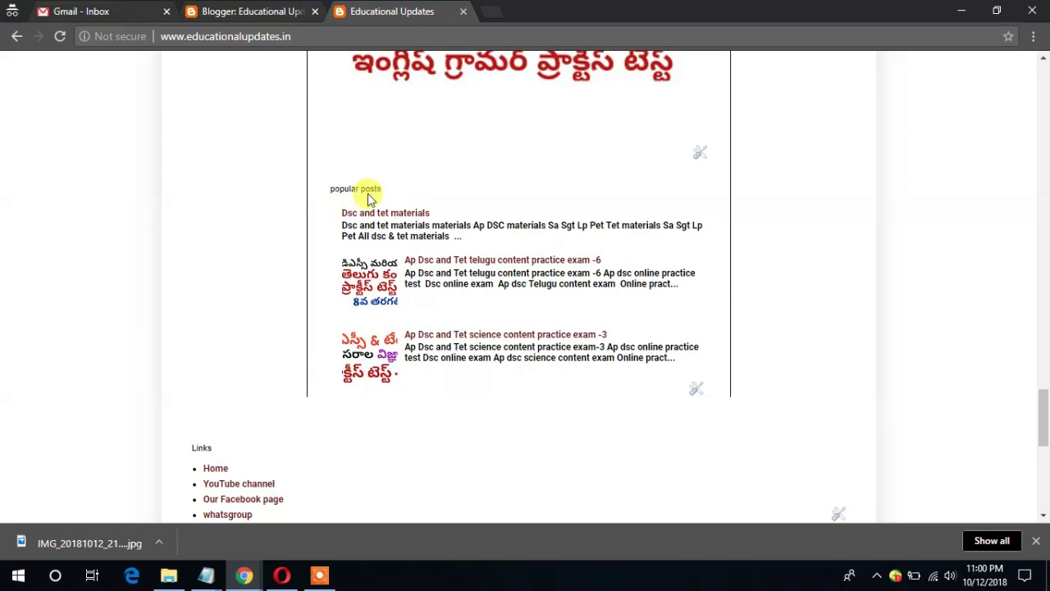
left_click_drag(381, 189, 277, 192)
left_click(281, 195)
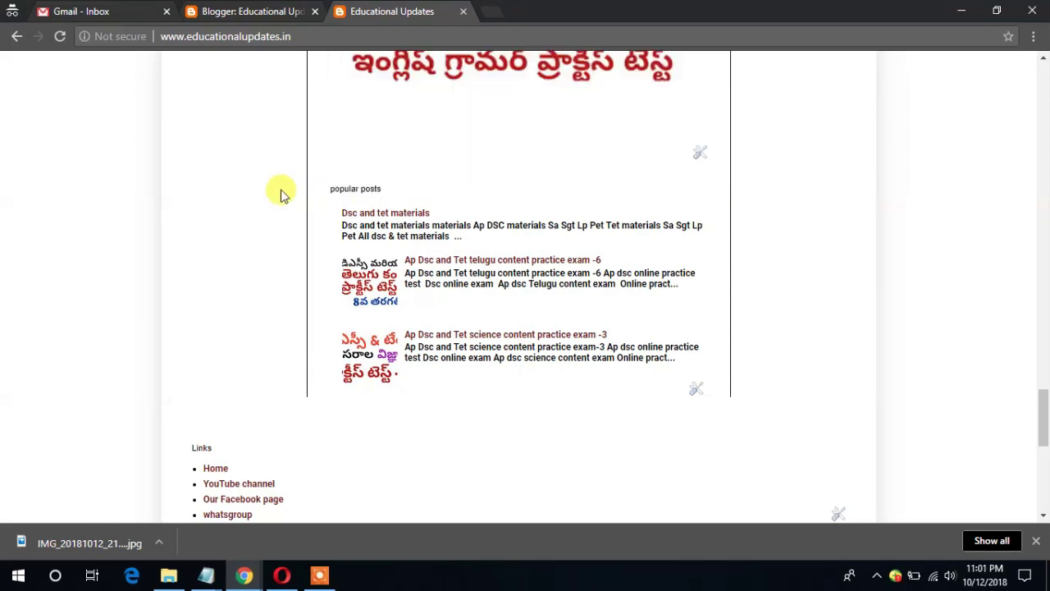
scroll(281, 195, "up", 3)
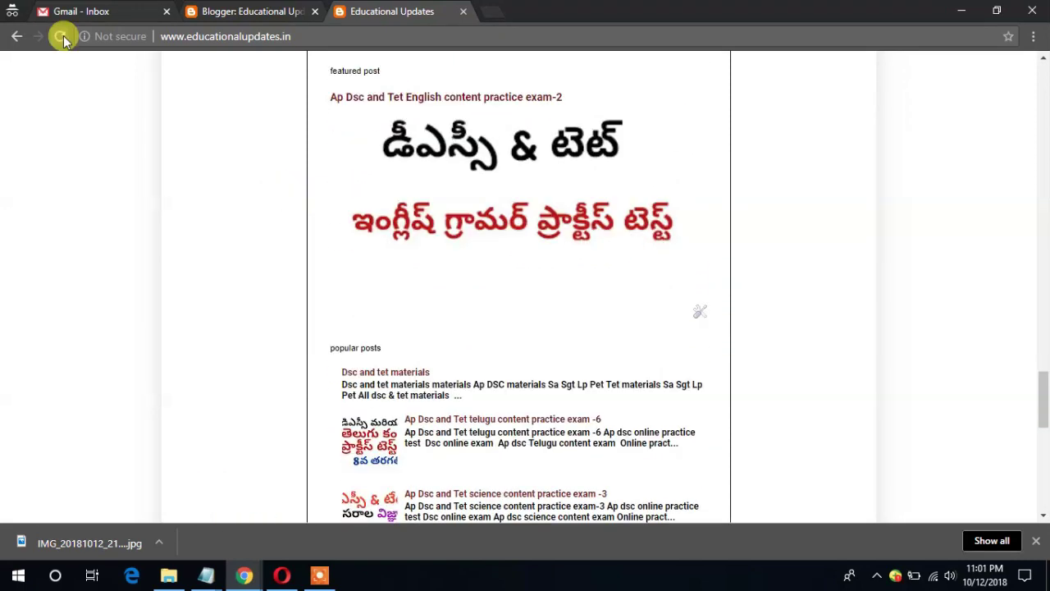
scroll(63, 41, "up", 5)
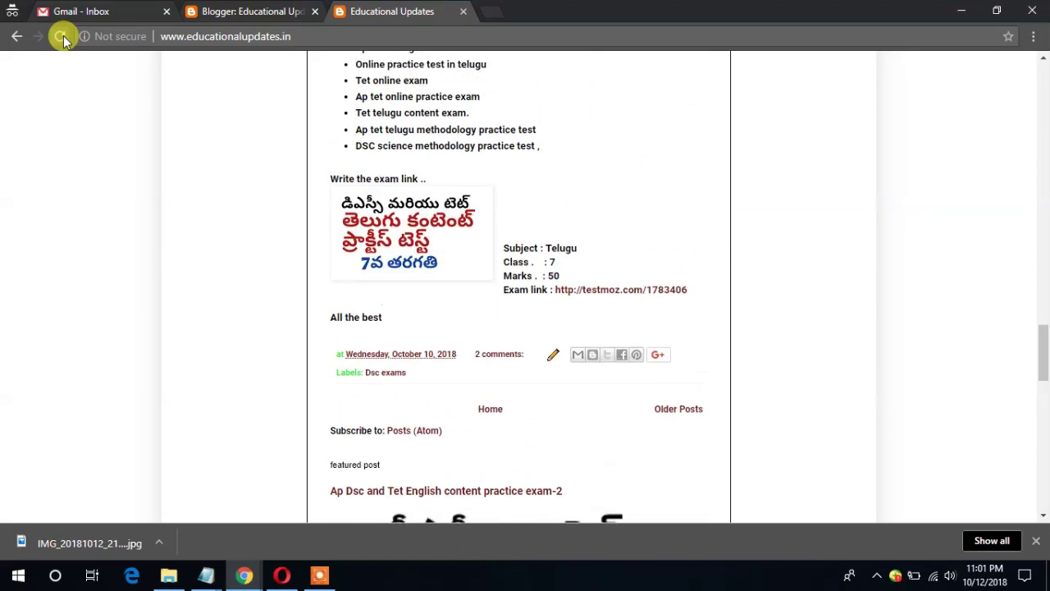
scroll(64, 35, "up", 10)
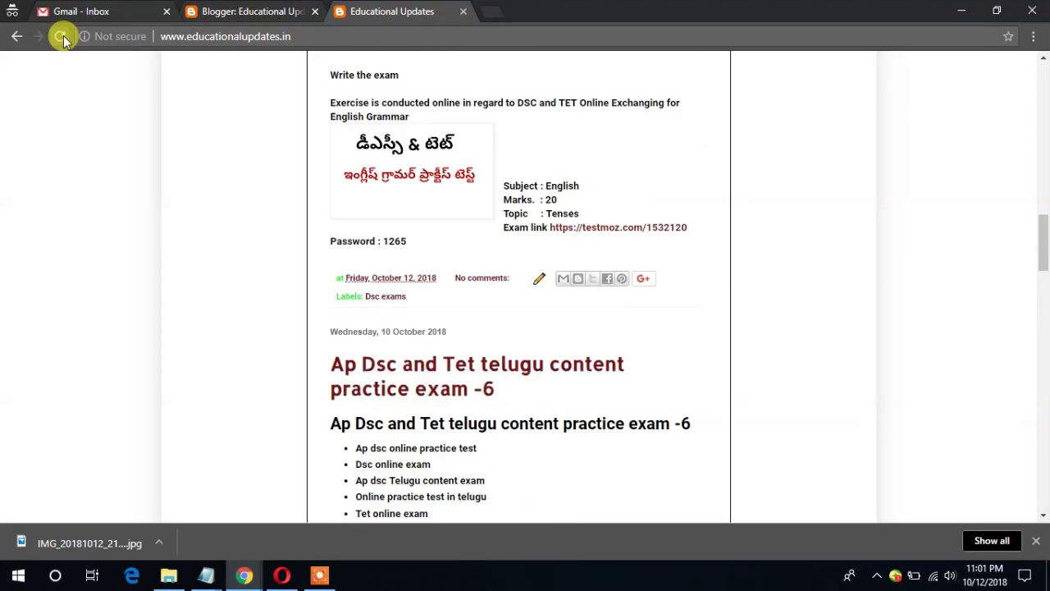
scroll(63, 36, "up", 8)
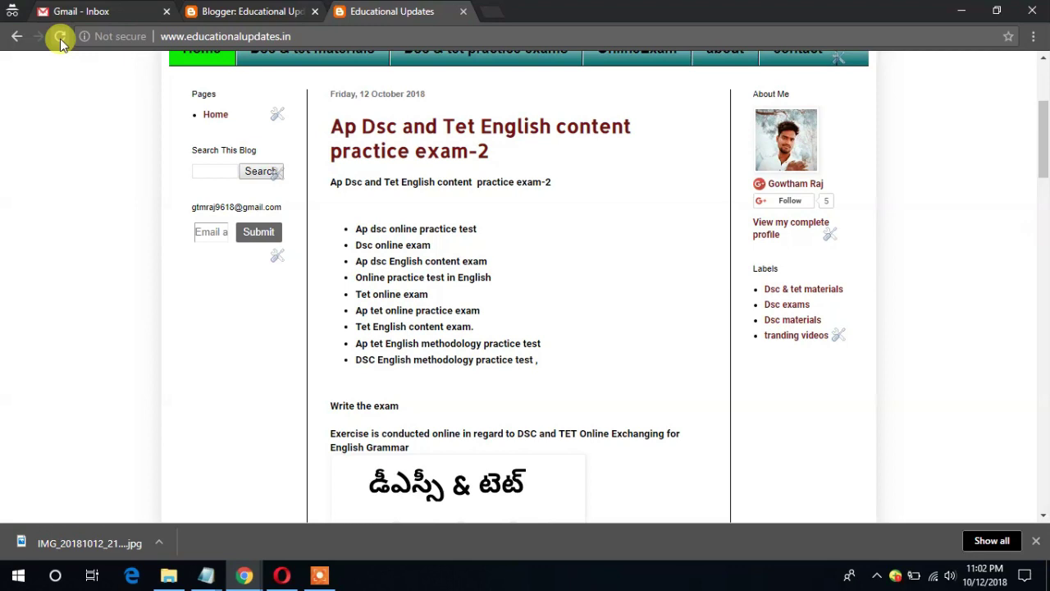
- Retitle the Follow By Email gadget in sidebar-left-1 as "Subscribe" and save it
left_click(246, 12)
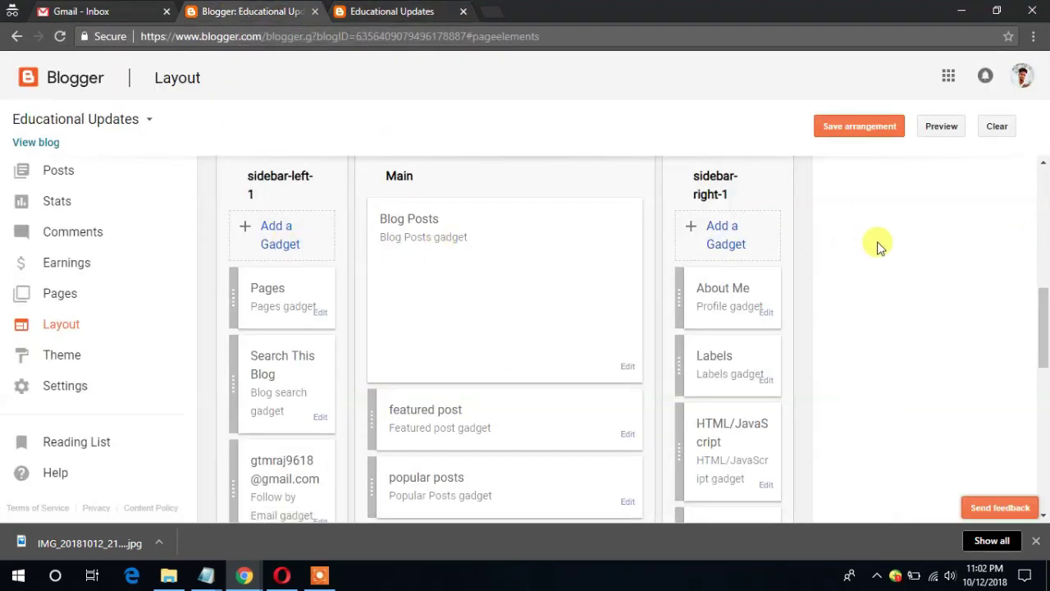
left_click_drag(1047, 306, 1046, 312)
mouse_move(1046, 316)
left_mouse_down()
mouse_move(1042, 298)
mouse_move(1045, 333)
left_mouse_up()
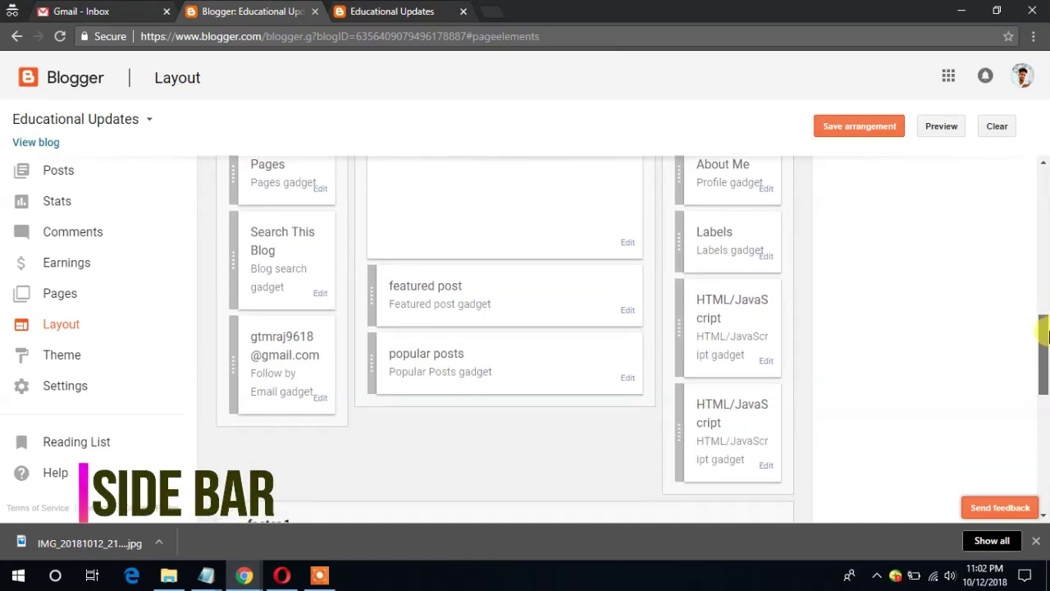
left_click(316, 402)
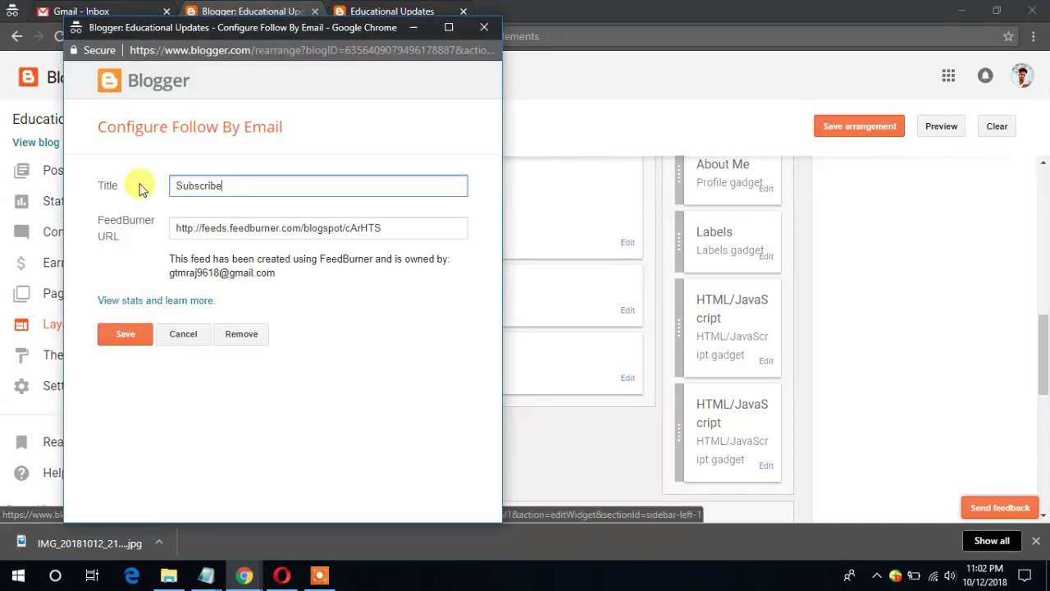
left_click(125, 334)
- Reload the live blog to check the email subscription gadget's title in the left sidebar
left_click(61, 39)
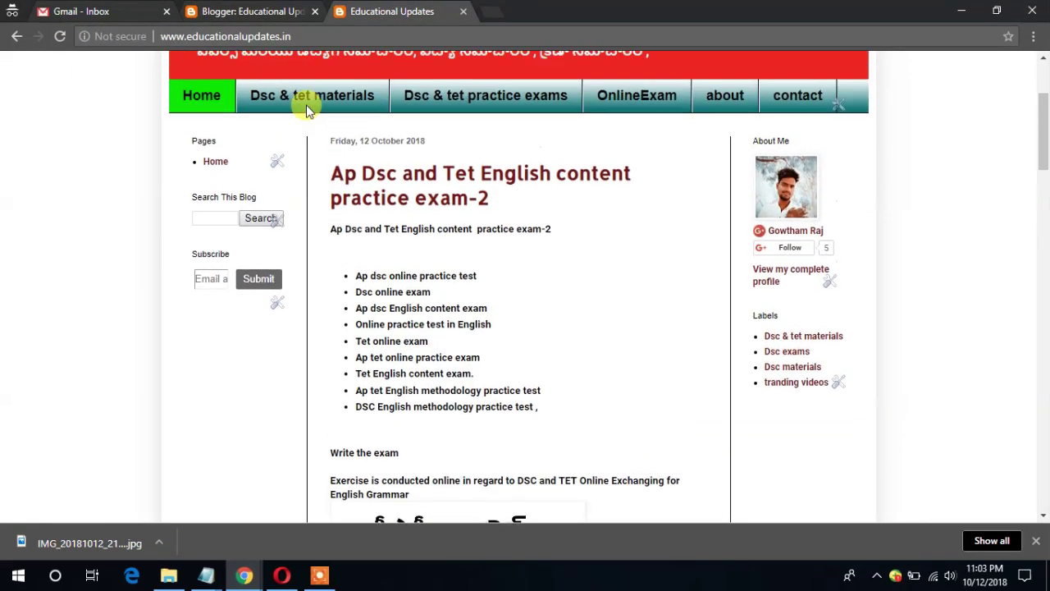
scroll(308, 110, "down", 4)
scroll(308, 111, "up", 3)
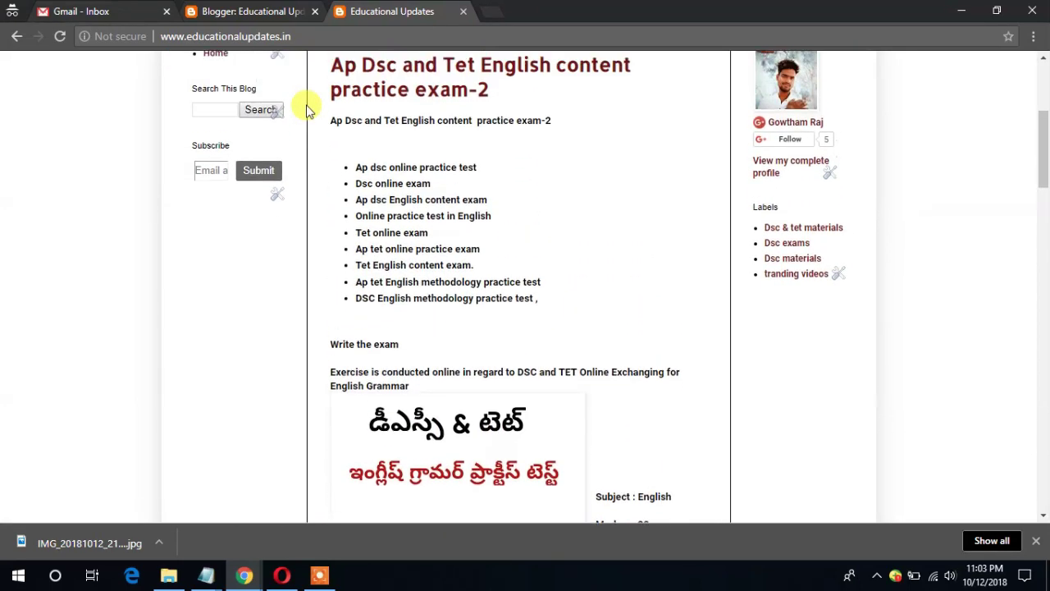
scroll(308, 111, "up", 1)
- Add a Blog Archive gadget with hierarchy style and monthly frequency to sidebar-left-1, save it and reload the live blog
left_click(261, 10)
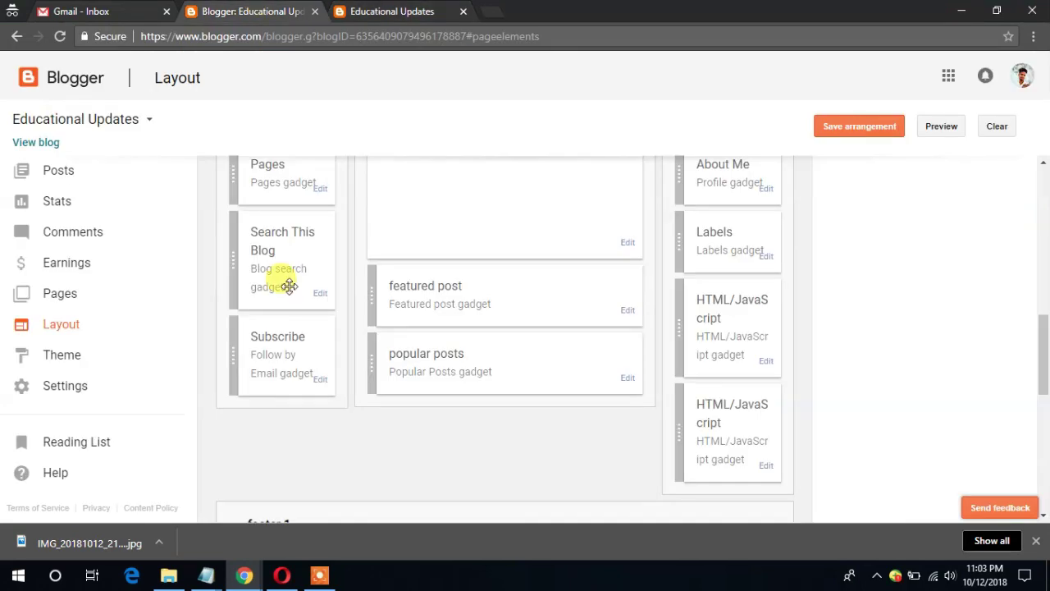
scroll(429, 284, "up", 2)
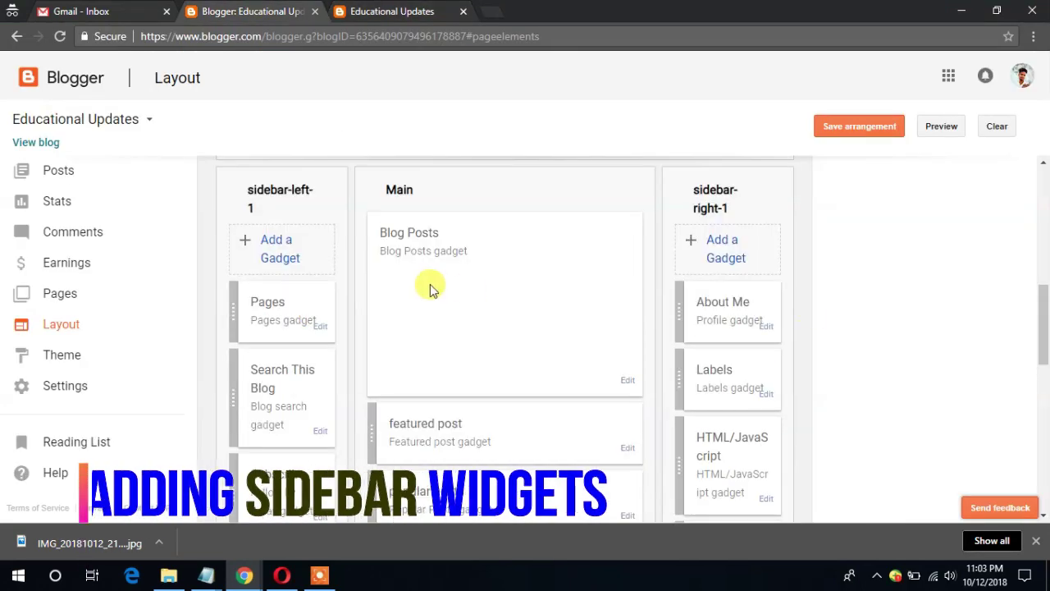
left_click(297, 253)
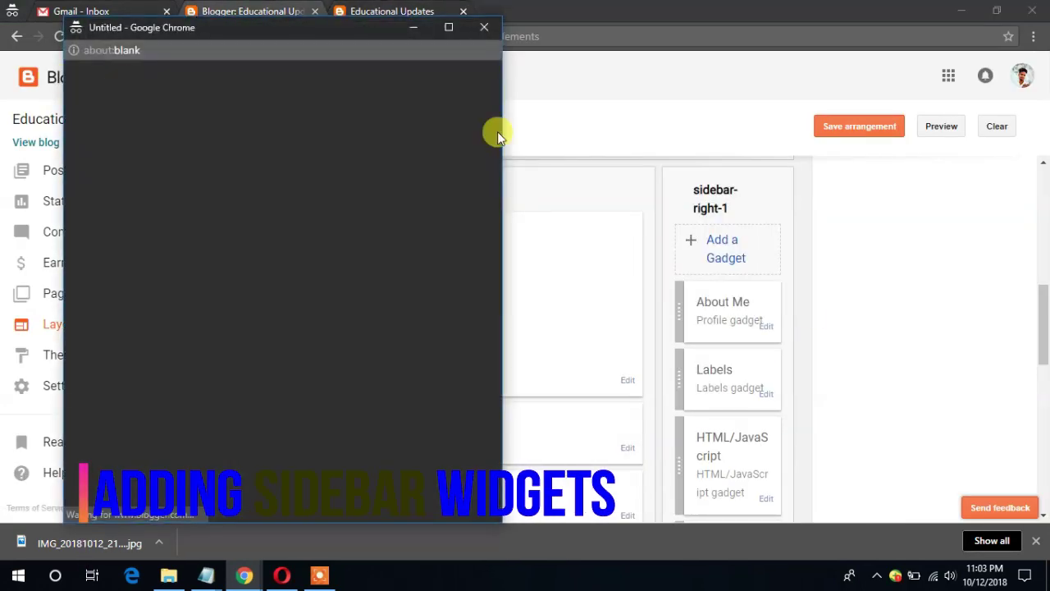
scroll(484, 147, "down", 8)
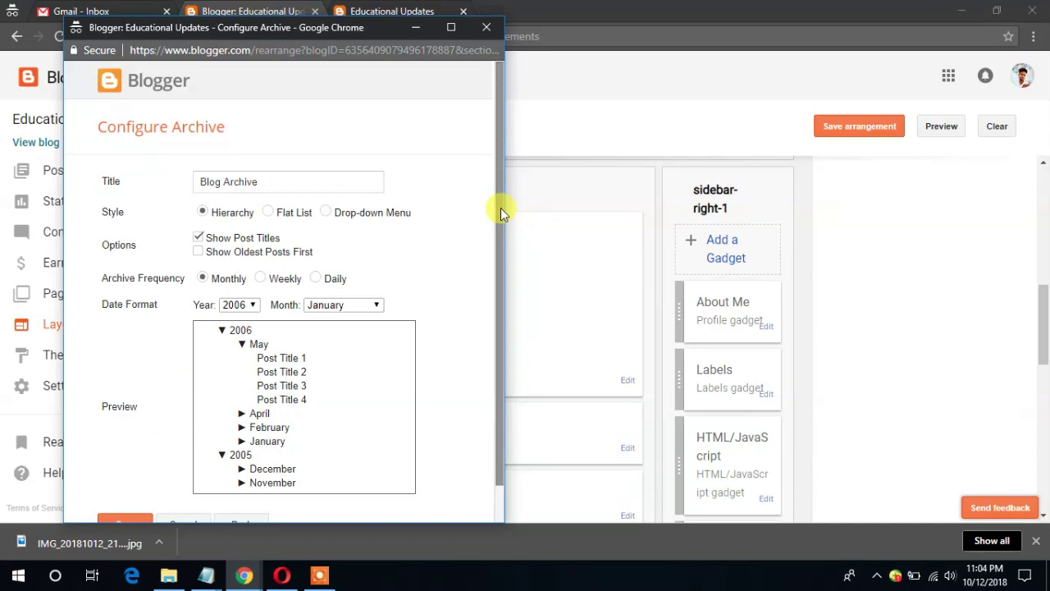
left_click(126, 521)
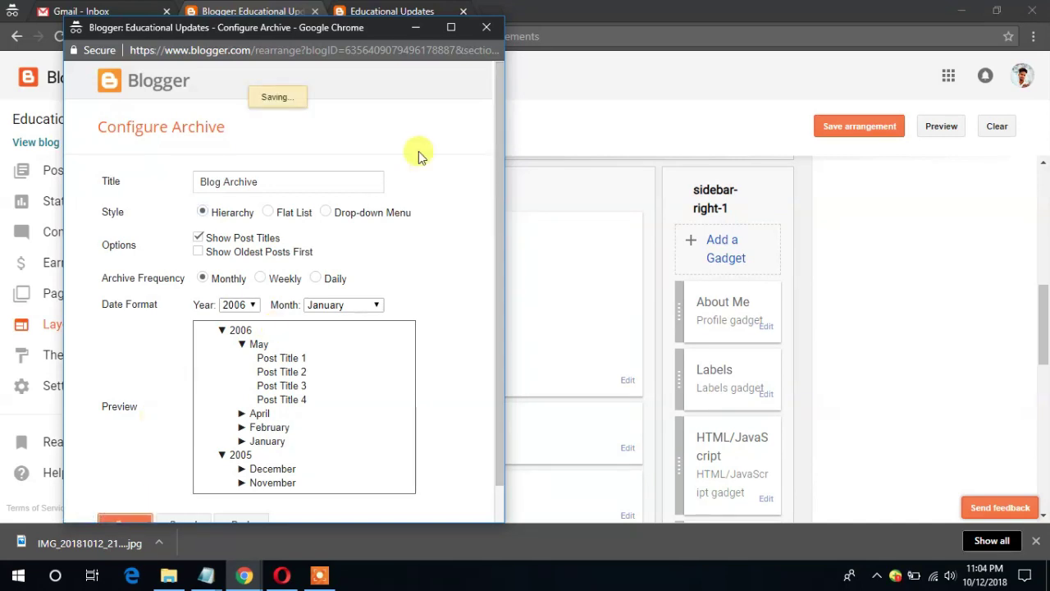
left_click(392, 12)
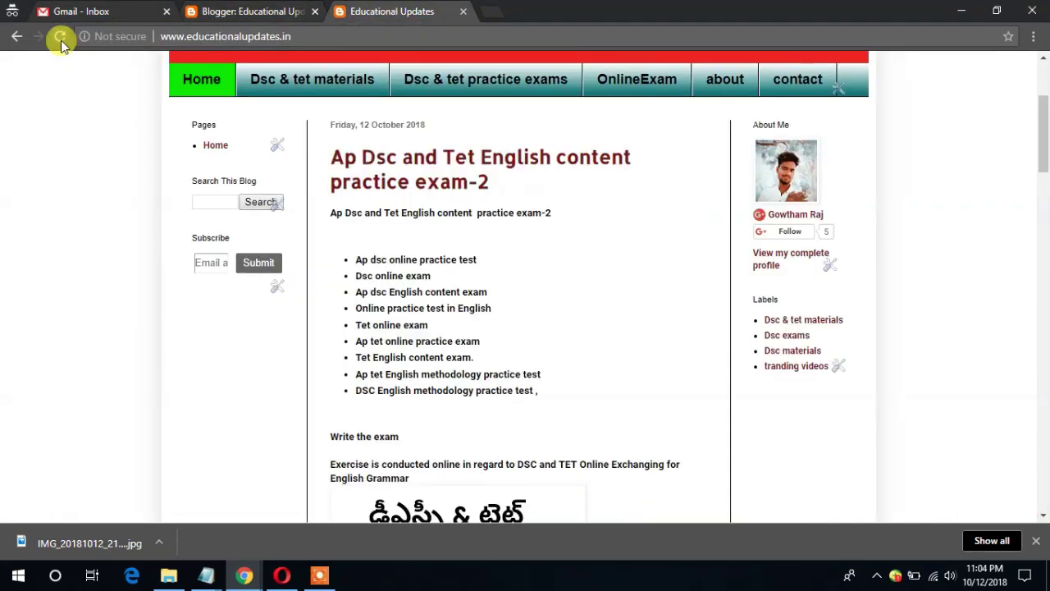
left_click(60, 38)
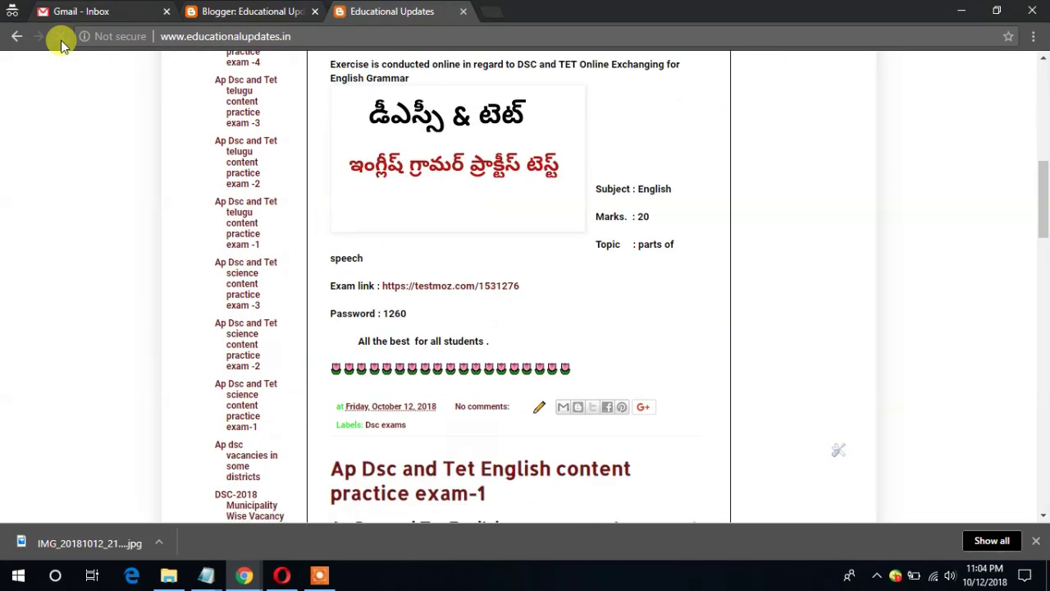
- Reorder the sidebar-left-1 gadgets as Subscribe, Search This Blog, Pages and Blog Archive, and save the arrangement
left_click(242, 11)
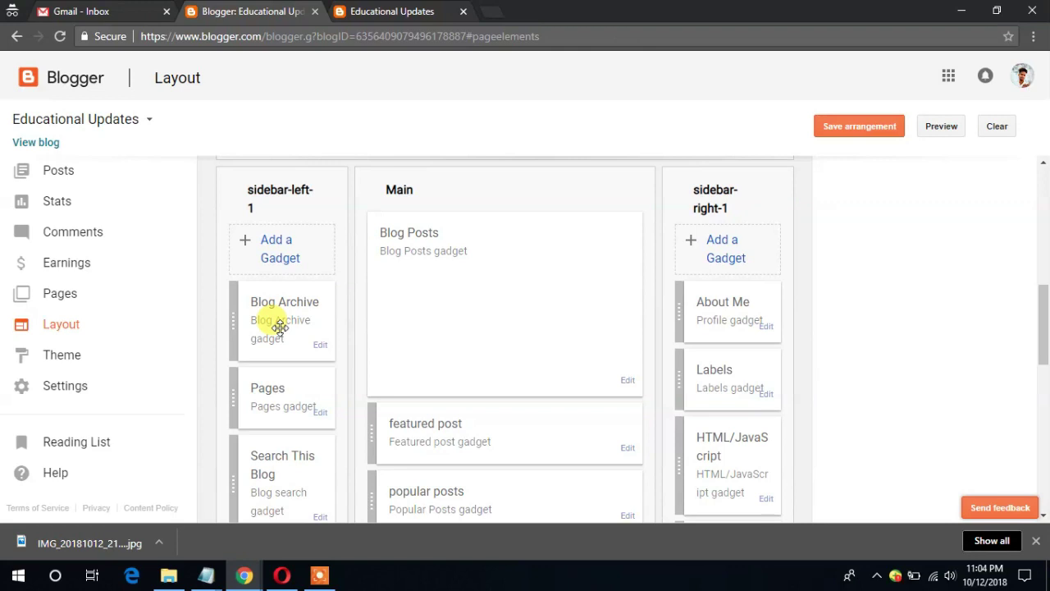
left_click_drag(290, 409, 277, 305)
left_click_drag(287, 485, 279, 322)
left_click_drag(1046, 339, 1046, 366)
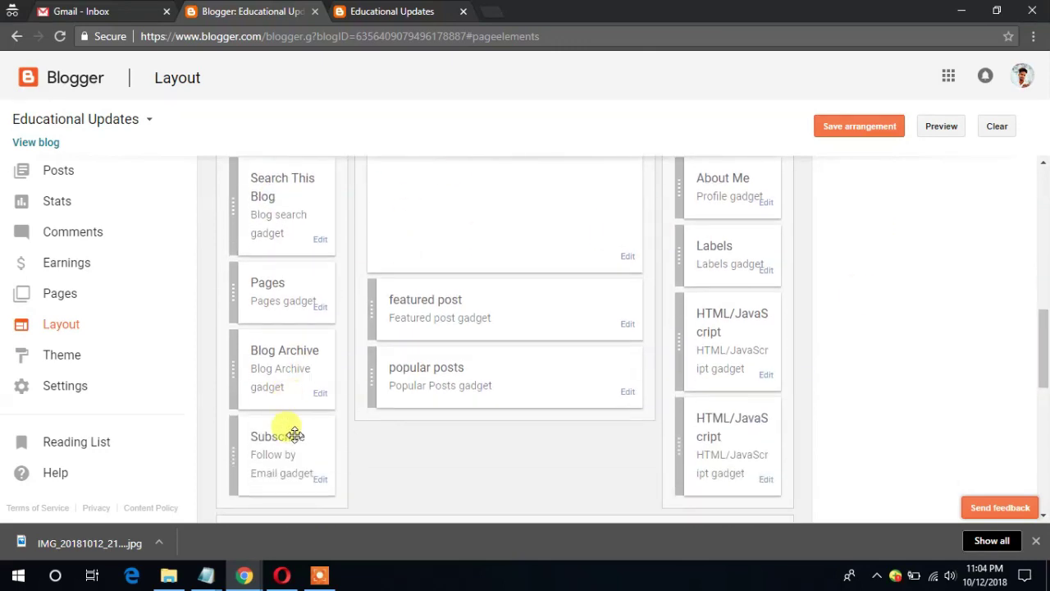
left_click_drag(294, 451, 291, 197)
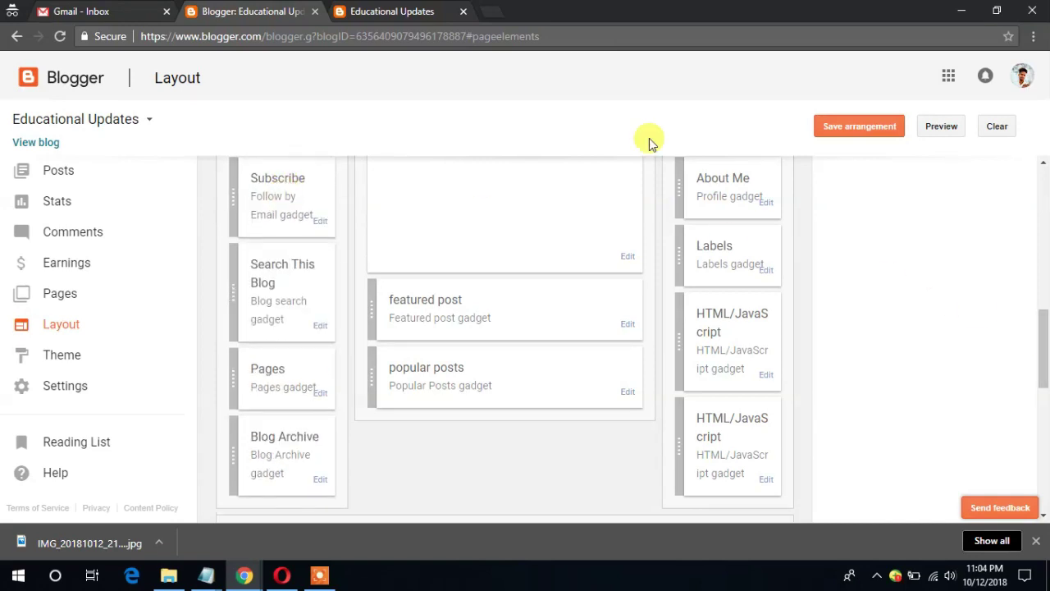
left_click(829, 132)
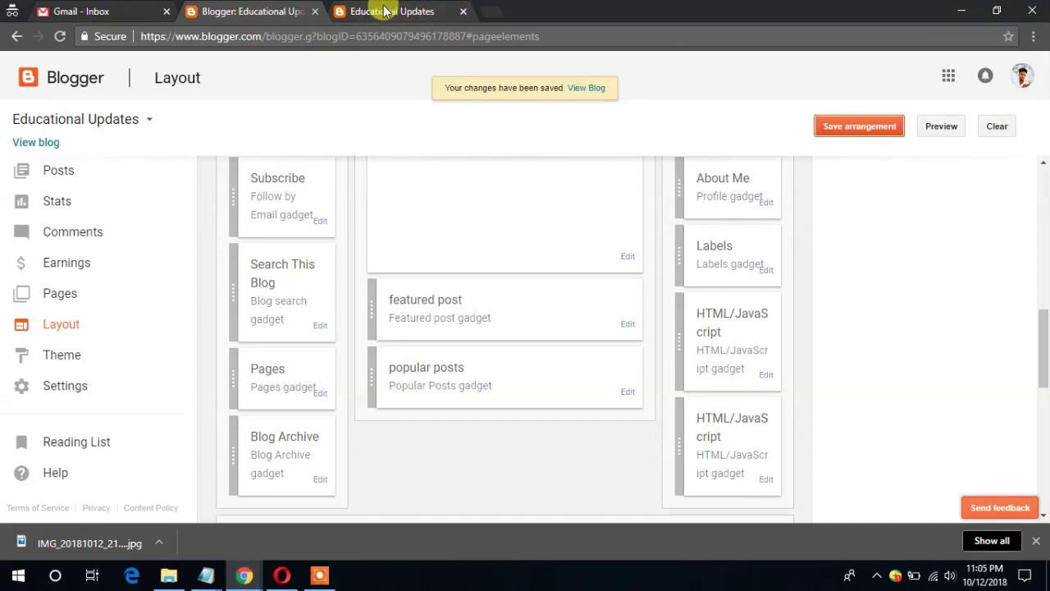
- Reload the live blog to check the gadget order in the left sidebar, and return to the Blogger layout
left_click(386, 11)
left_click(59, 33)
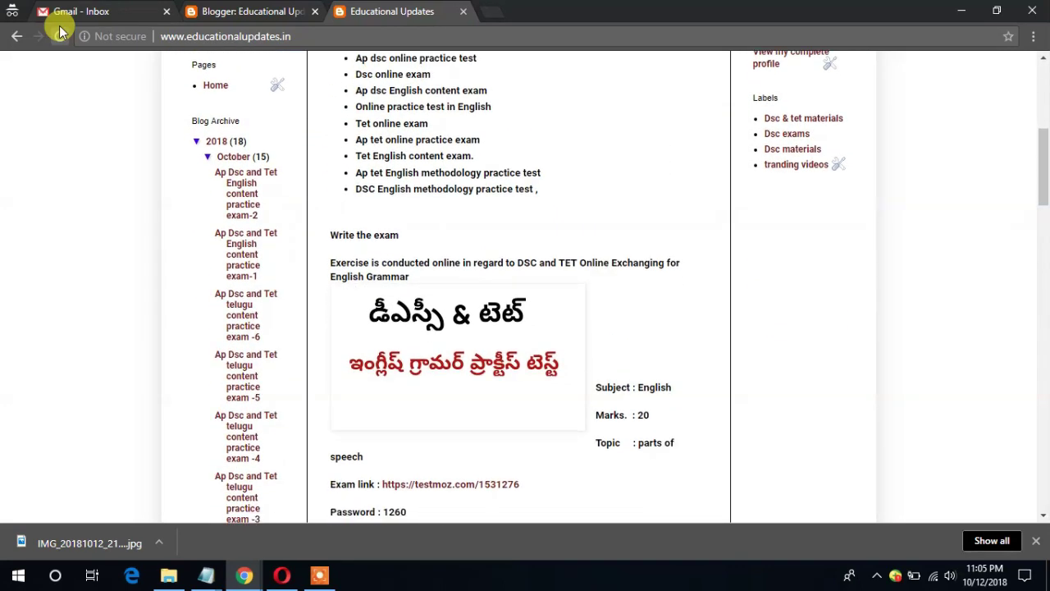
left_click(250, 11)
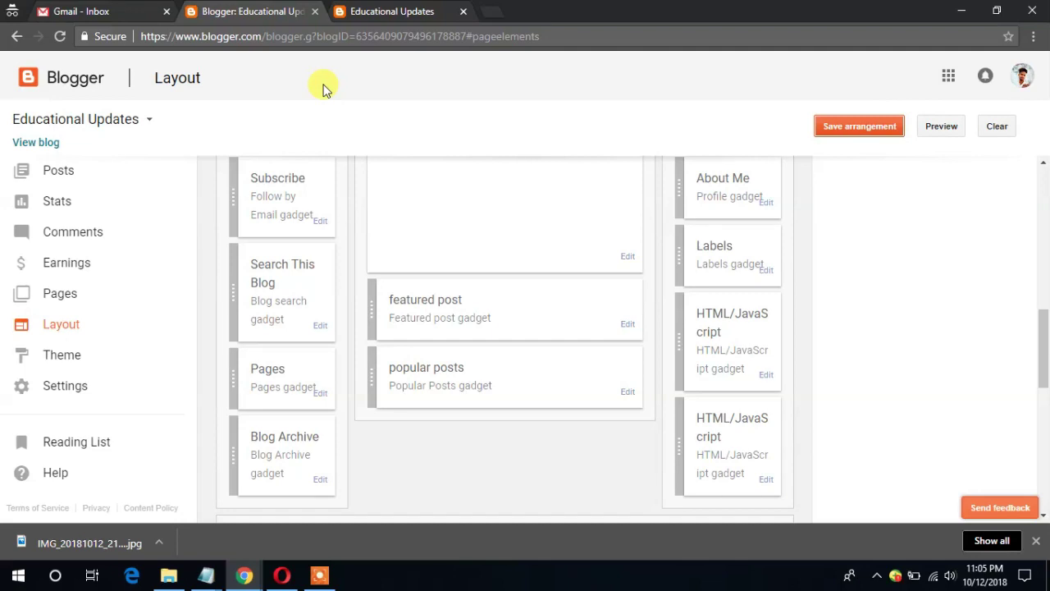
- Switch to Notepad and view the custom theme topic note and the "blogger series 2018" topic list
mouse_move(206, 574)
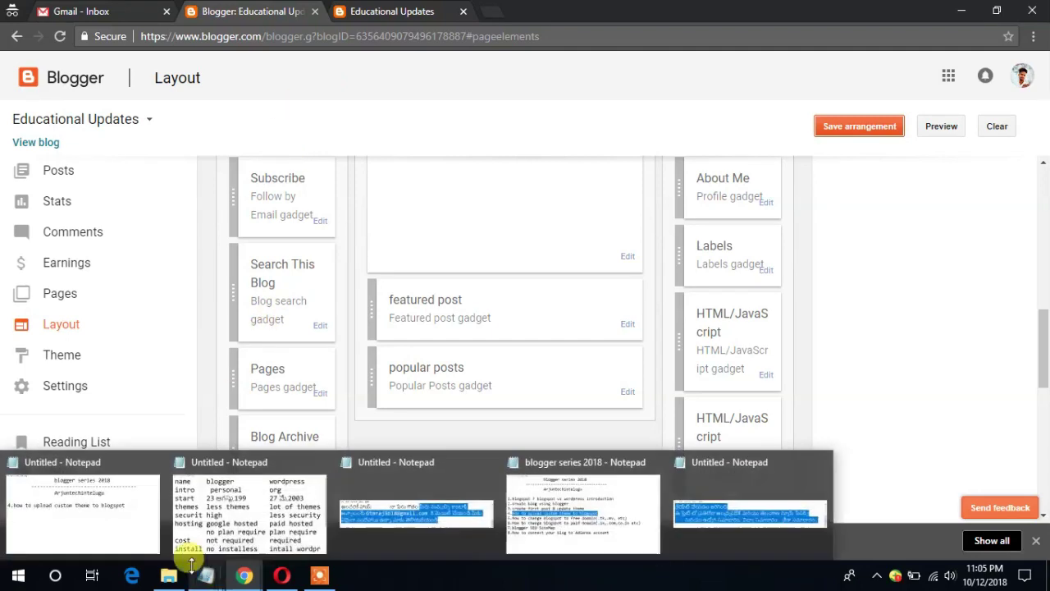
left_click(99, 522)
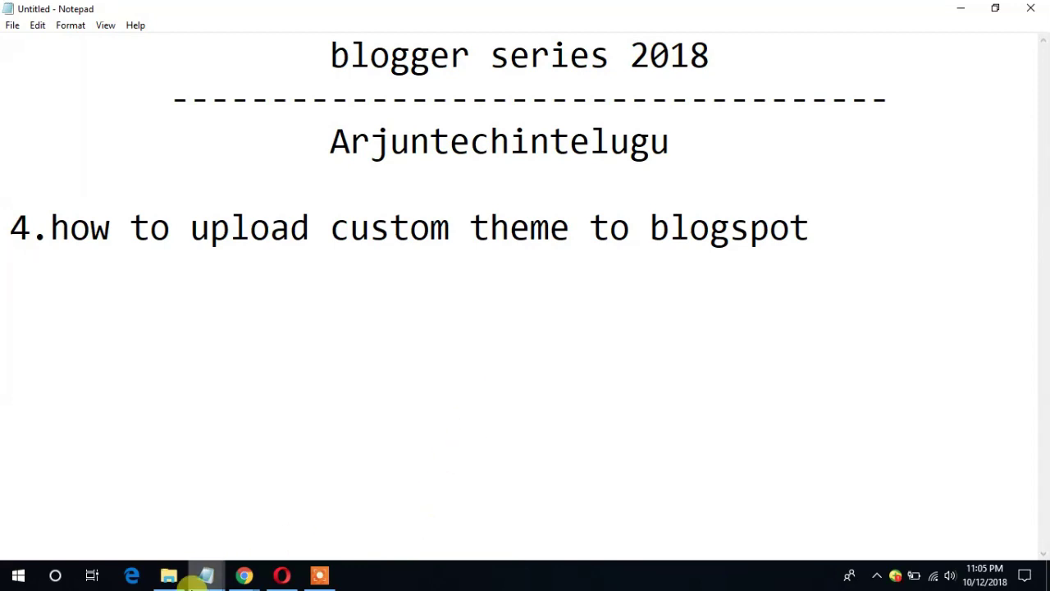
mouse_move(206, 575)
left_click(529, 507)
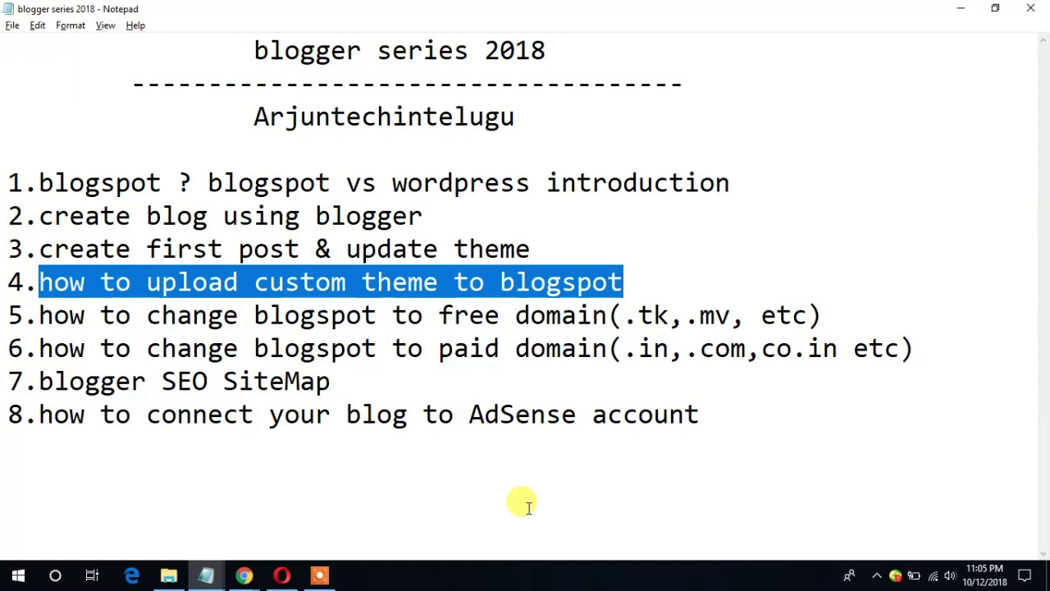